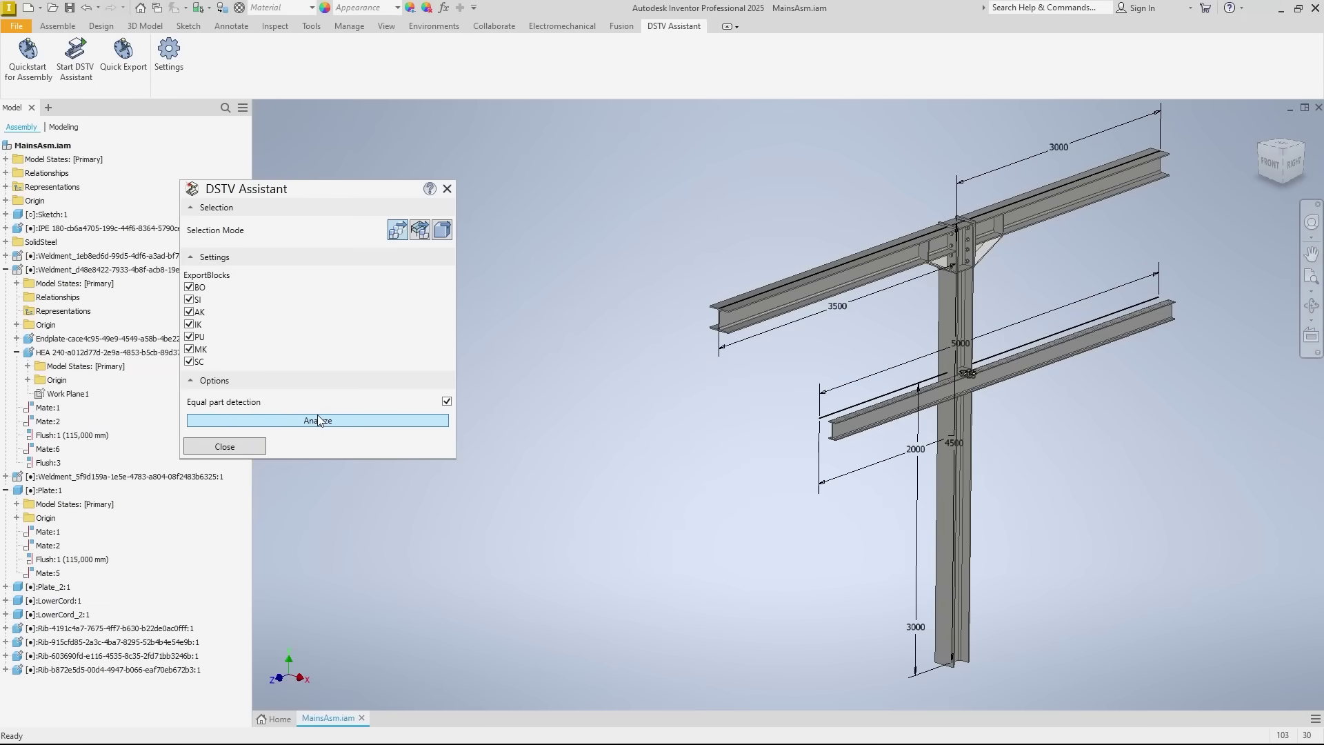
Run Analyze in the DSTV Assistant and close it after identification fails.
{"action": "left_click", "coordinate": [318, 420]}
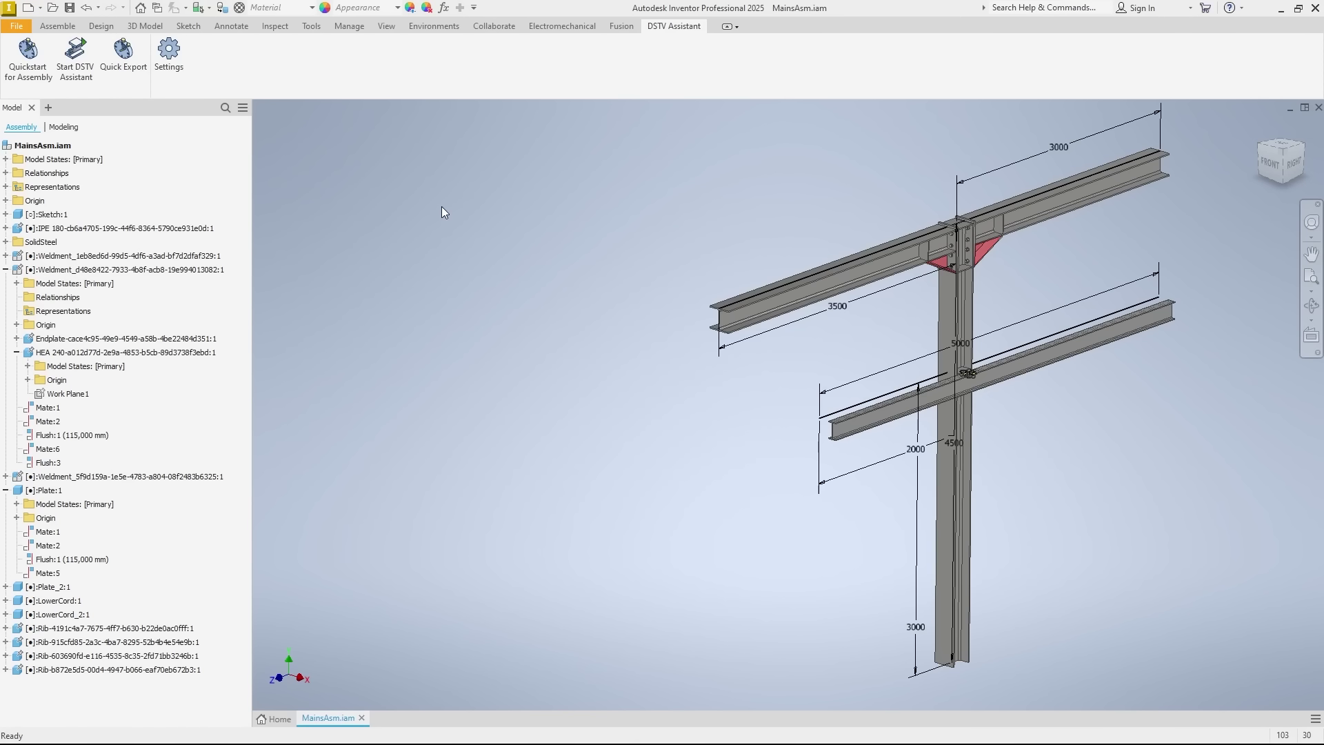
Relaunch the DSTV Assistant and check that export blocks BO, SI, AK, IK, PU, MK, SC are enabled.
{"action": "left_click", "coordinate": [77, 71]}
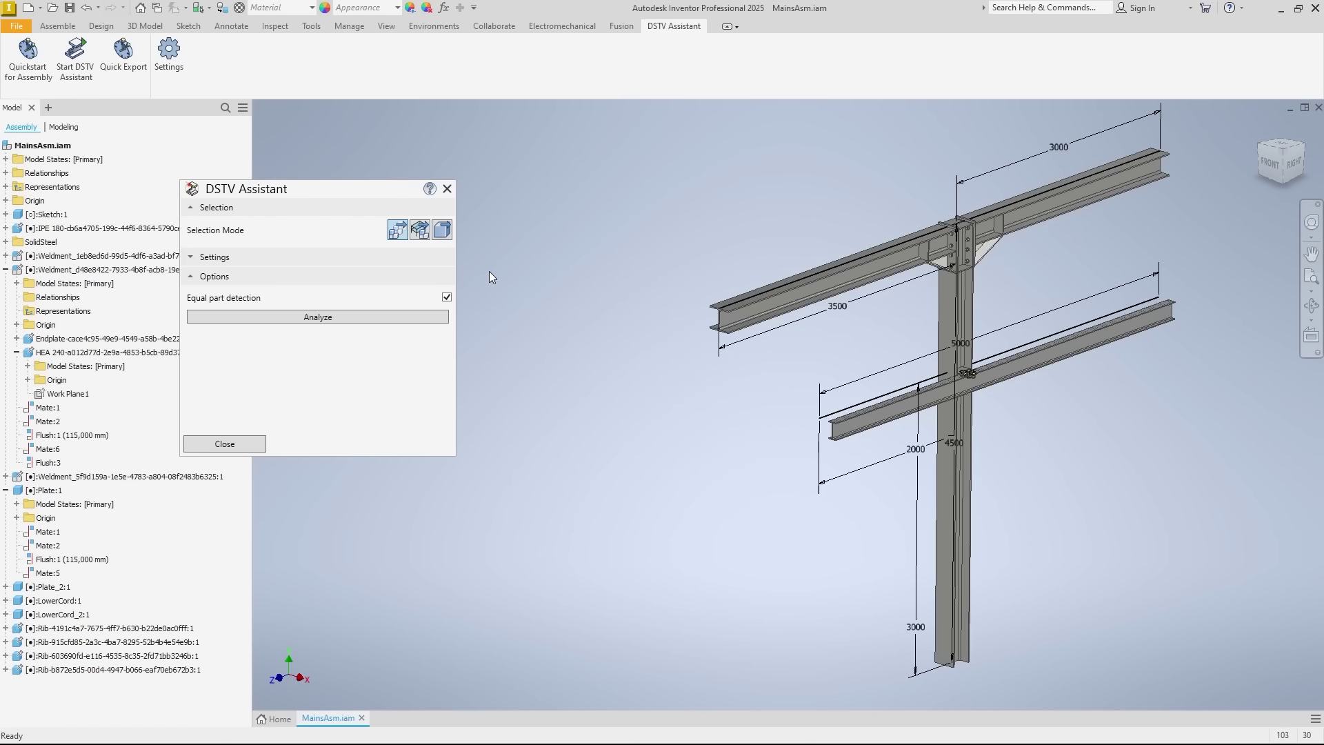
{"action": "left_click", "coordinate": [206, 260]}
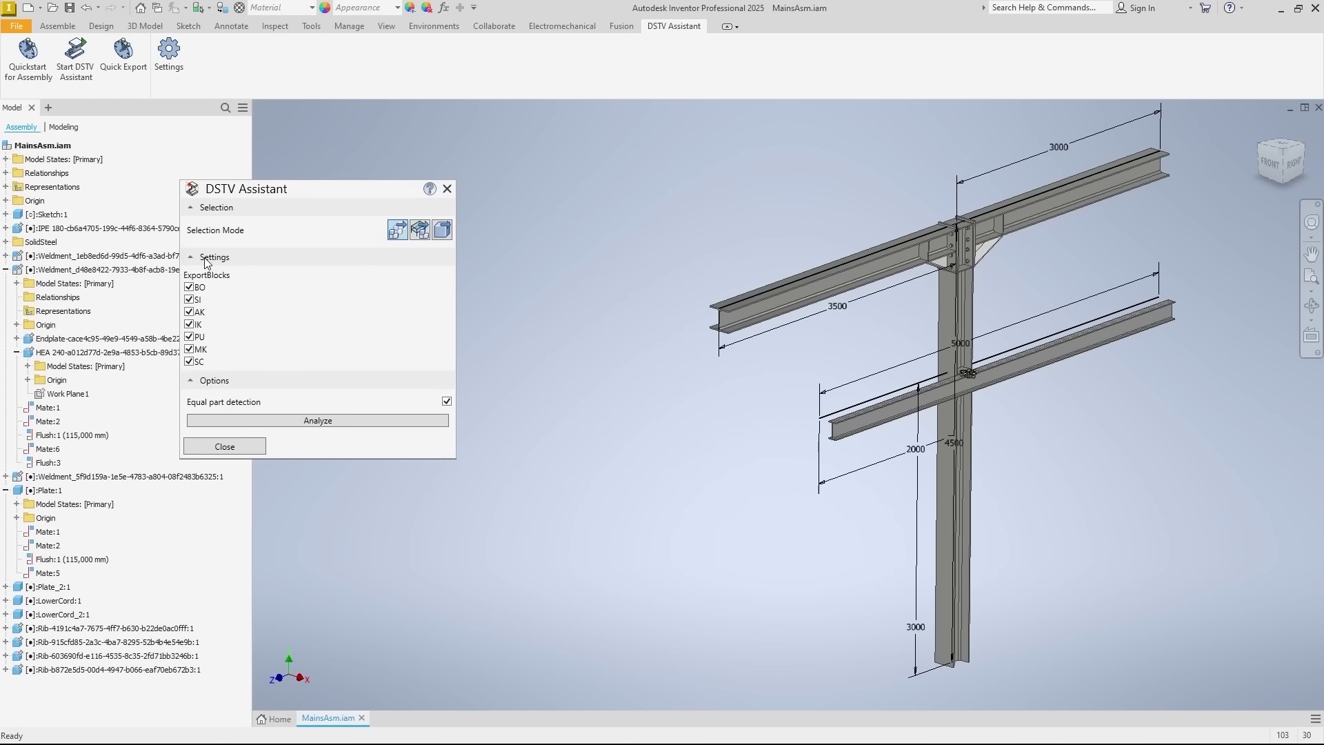
Analyze the assembly, expand the I, B and Unidentified groups, and select LowerCord_1.
{"action": "left_click", "coordinate": [318, 420]}
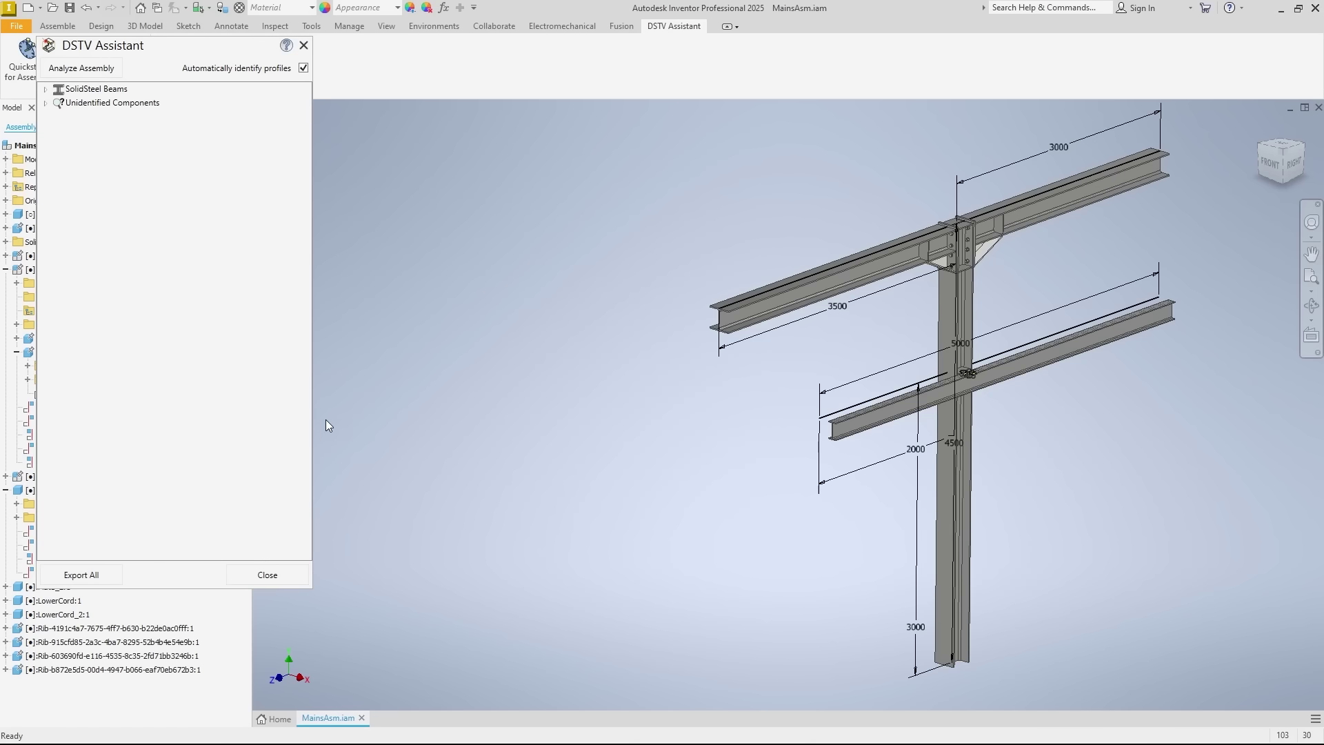
{"action": "left_click", "coordinate": [46, 89]}
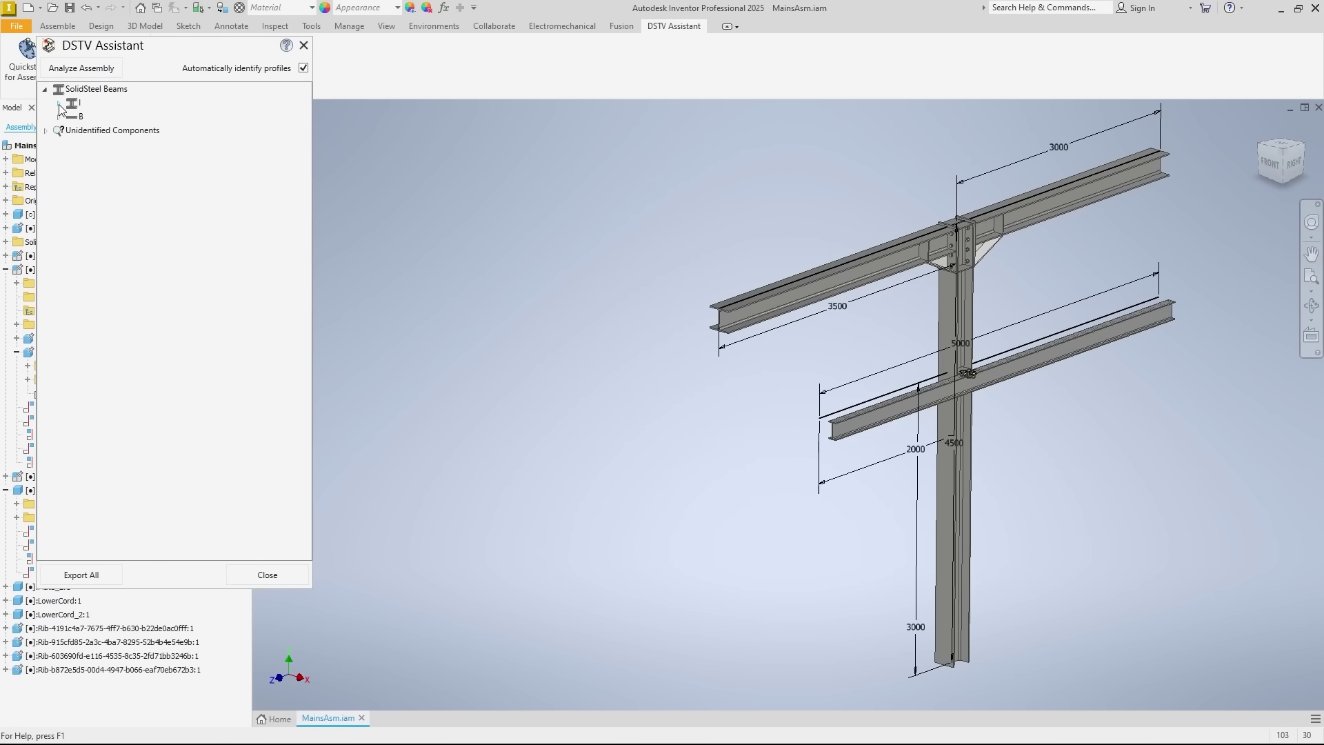
{"action": "left_click", "coordinate": [59, 104]}
{"action": "left_click", "coordinate": [58, 173]}
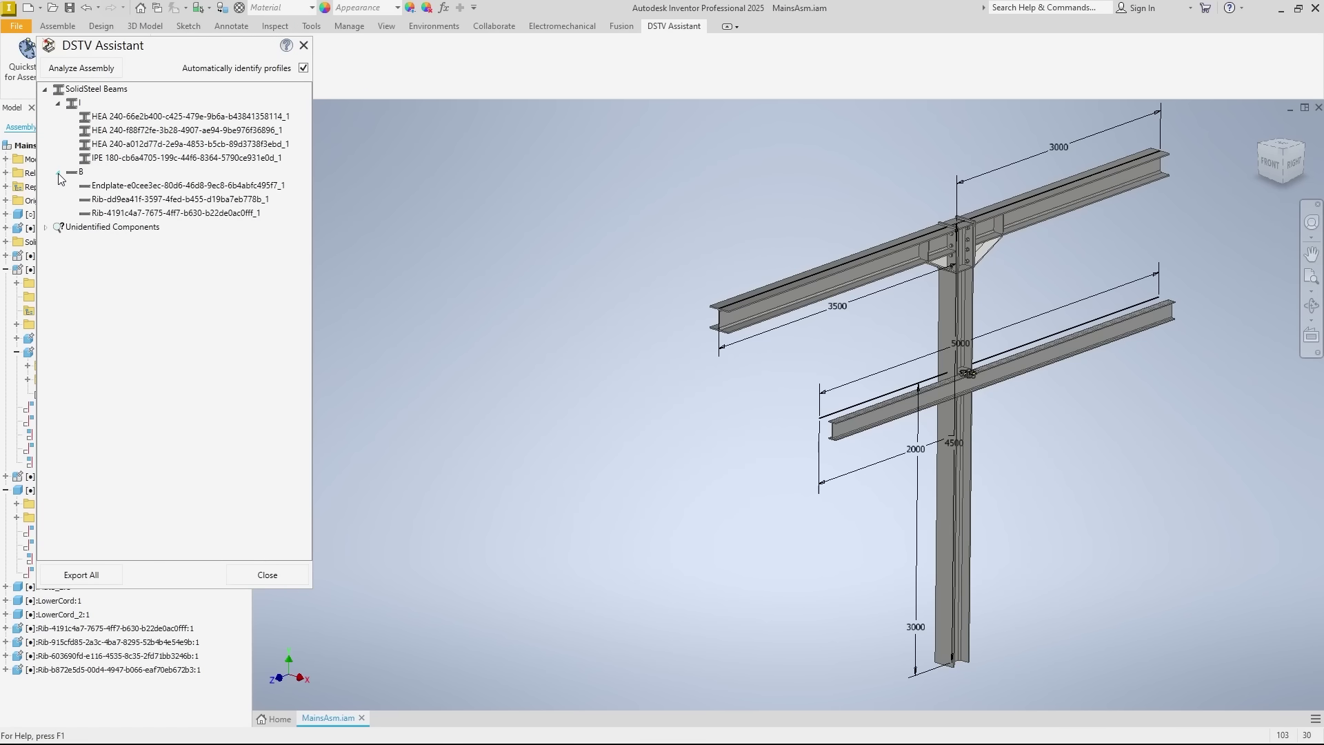
{"action": "left_click", "coordinate": [45, 227]}
{"action": "left_click", "coordinate": [79, 263]}
Start a user beam definition for LowerCord_1 with profile type B (plate).
{"action": "right_click", "coordinate": [80, 268]}
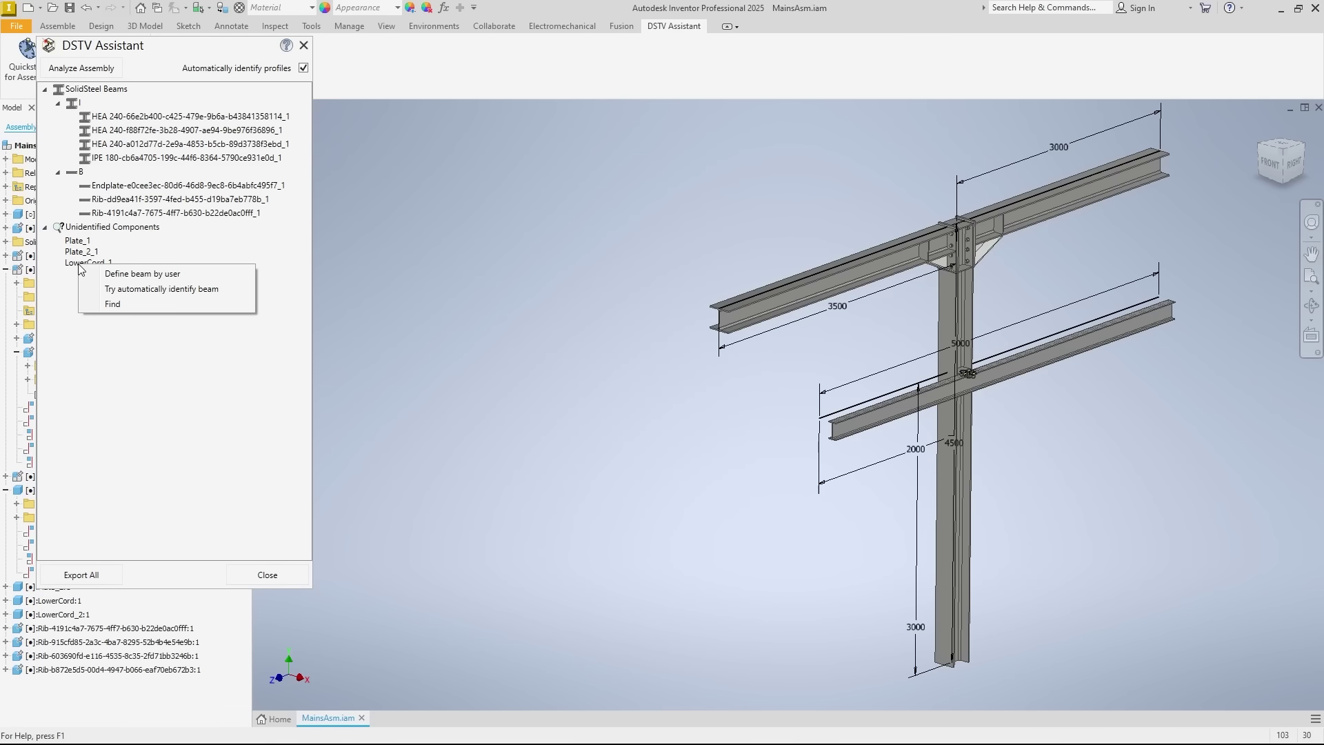
{"action": "left_click", "coordinate": [121, 274]}
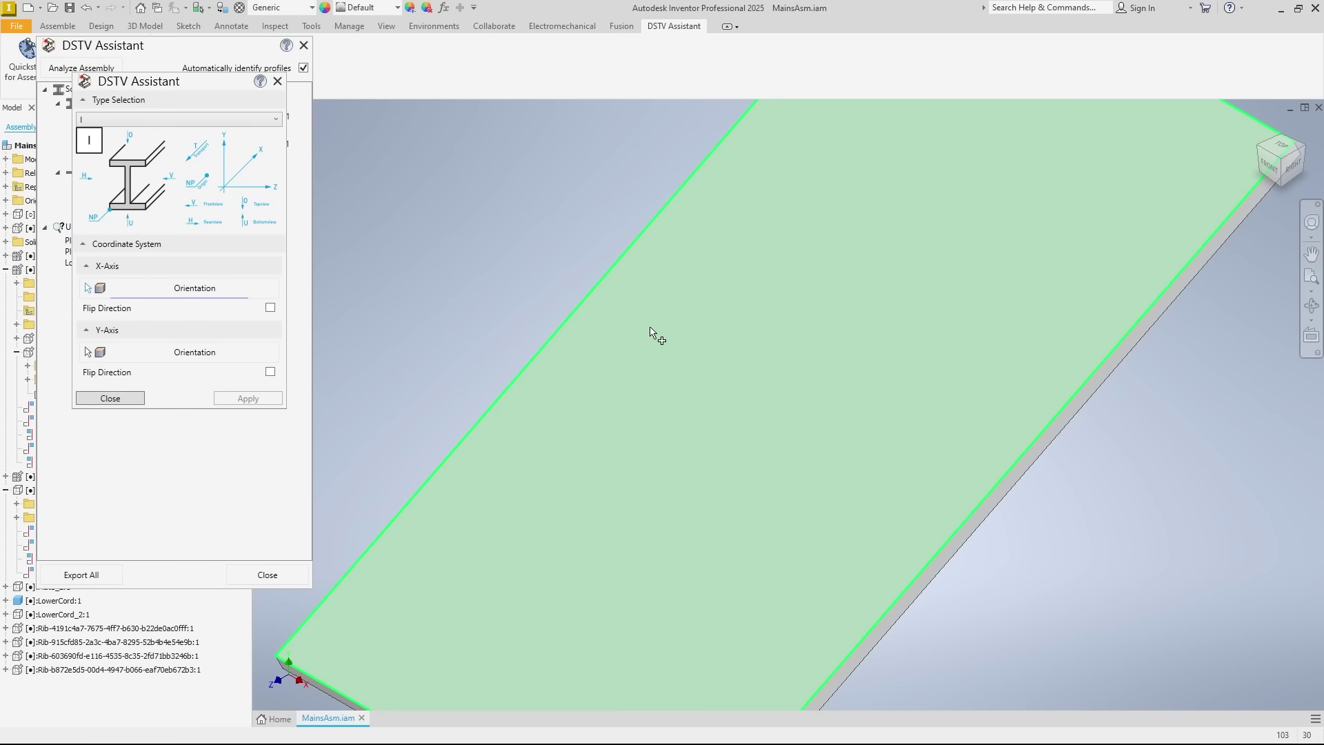
{"action": "left_click", "coordinate": [662, 341]}
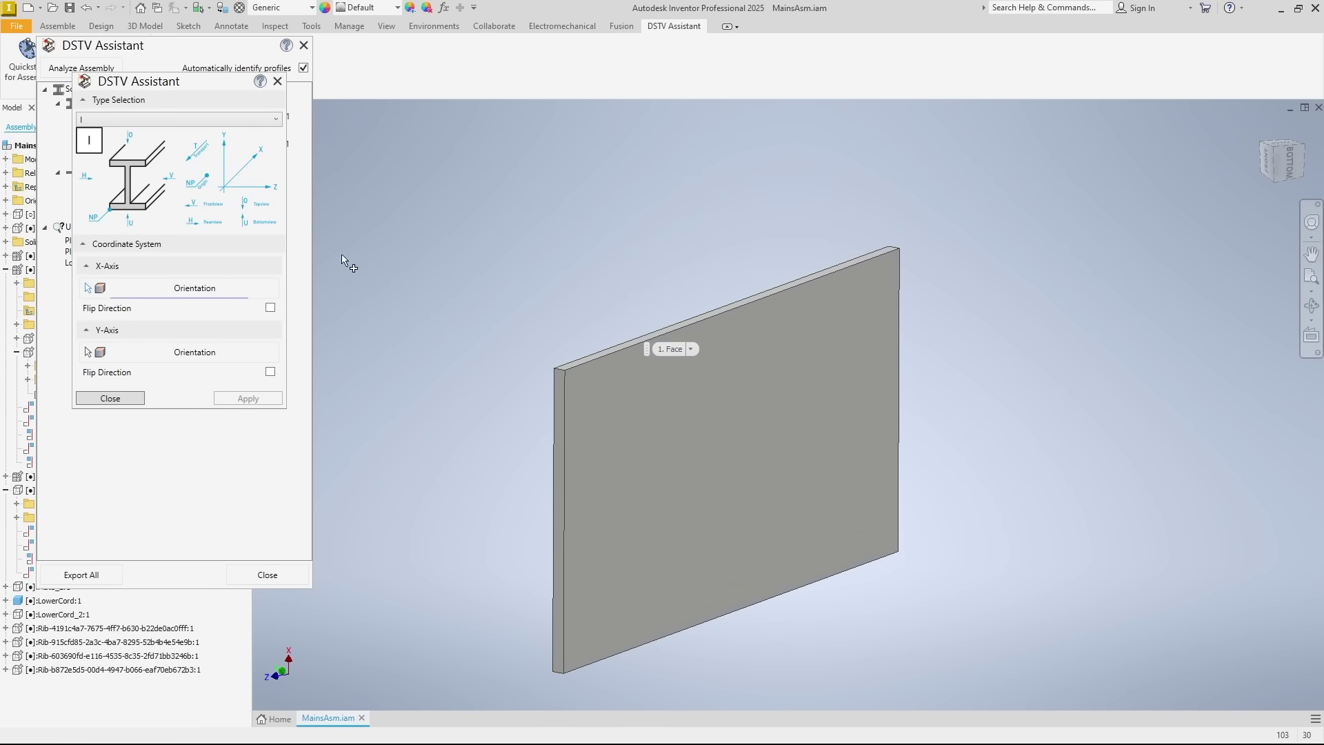
{"action": "left_click", "coordinate": [150, 117]}
{"action": "left_click", "coordinate": [107, 191]}
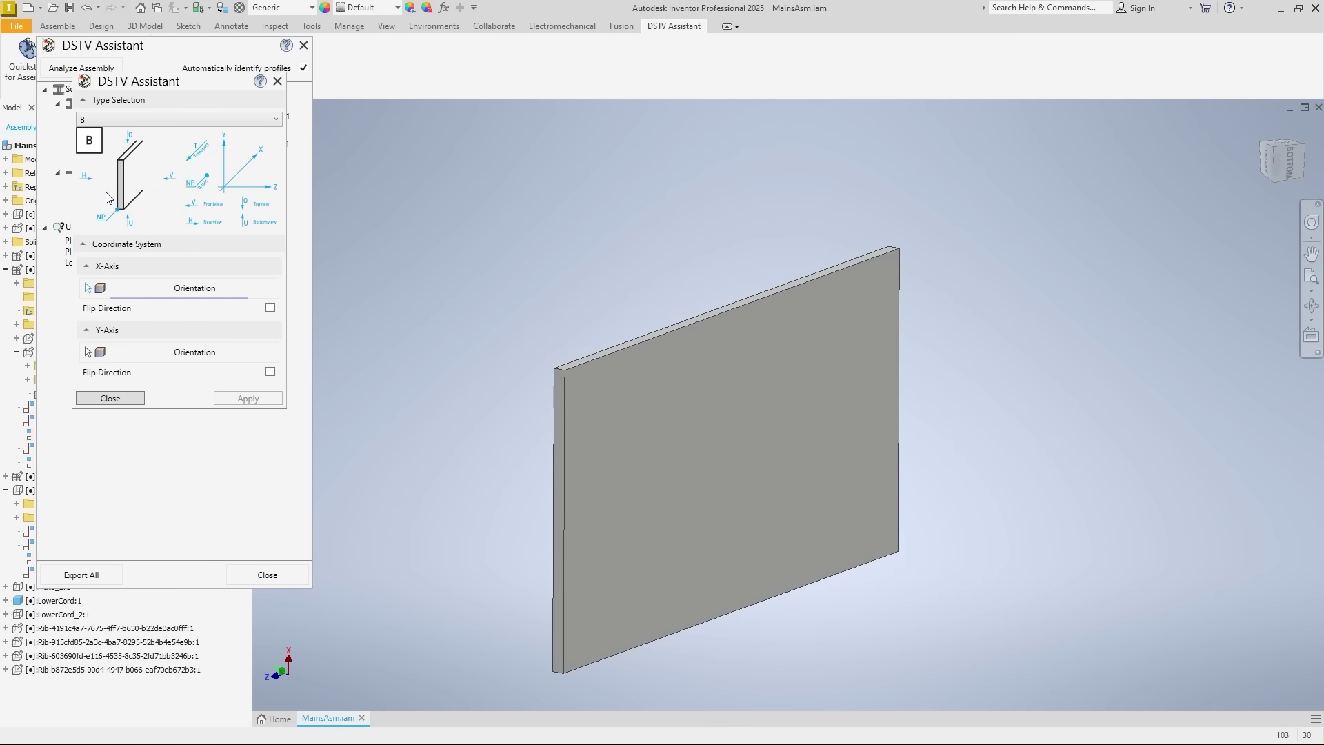
Scroll through the kletsch.com DSTV NC Data page reviewing profile types and NC blocks.
{"action": "scroll", "coordinate": [885, 447], "scroll_direction": "down", "scroll_amount": 5}
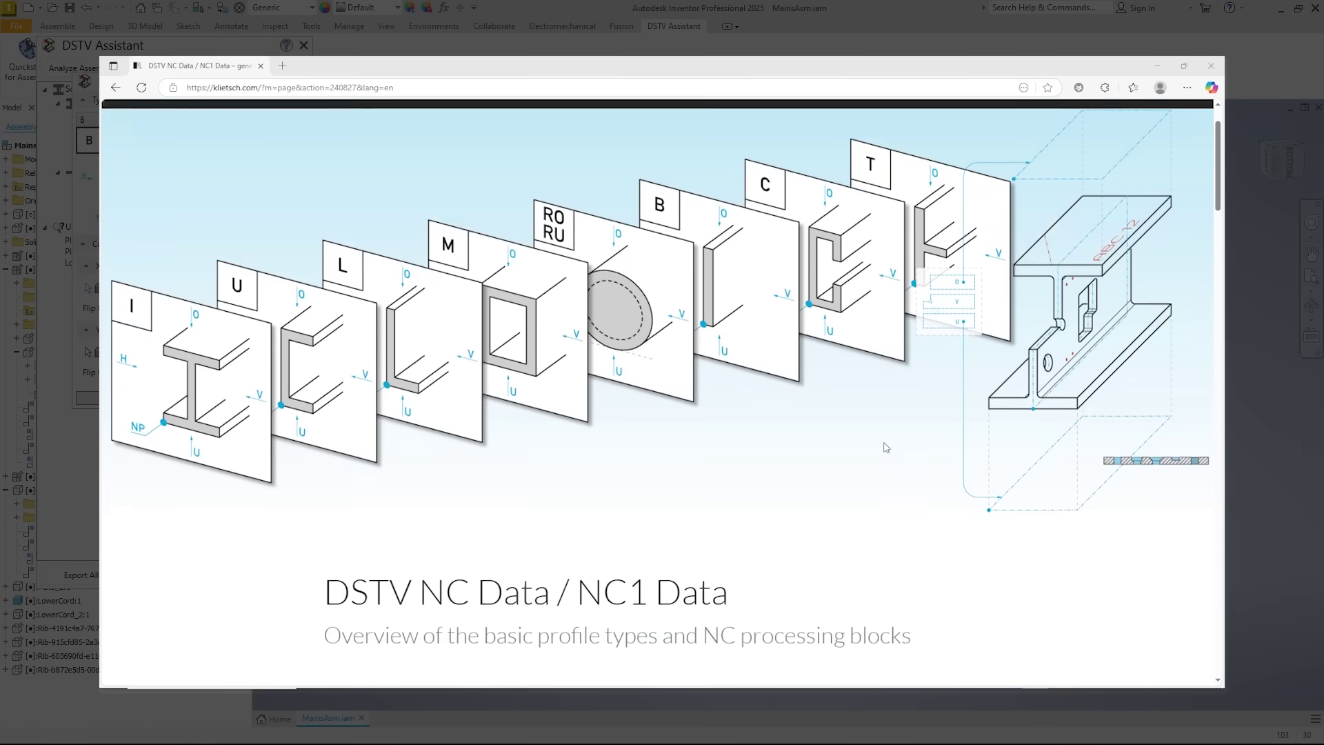
{"action": "scroll", "coordinate": [885, 447], "scroll_direction": "down", "scroll_amount": 6}
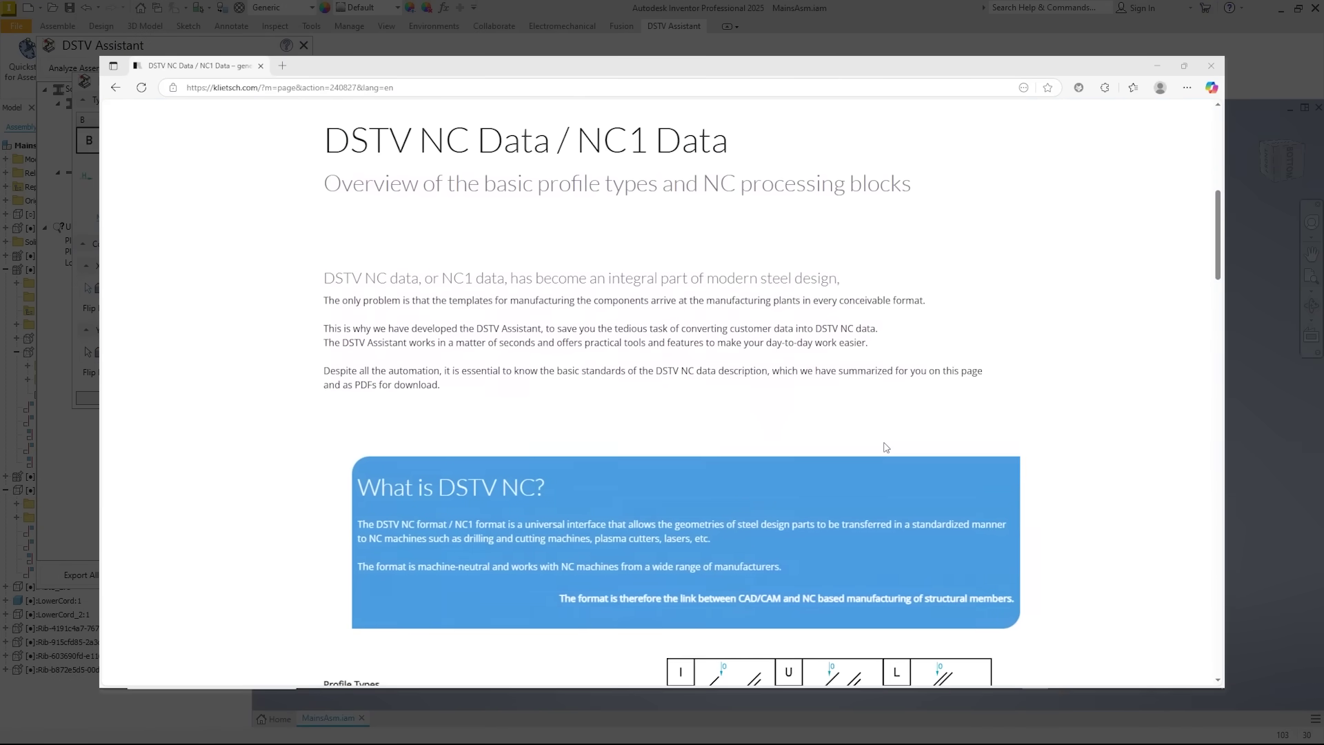
{"action": "scroll", "coordinate": [885, 447], "scroll_direction": "down", "scroll_amount": 1}
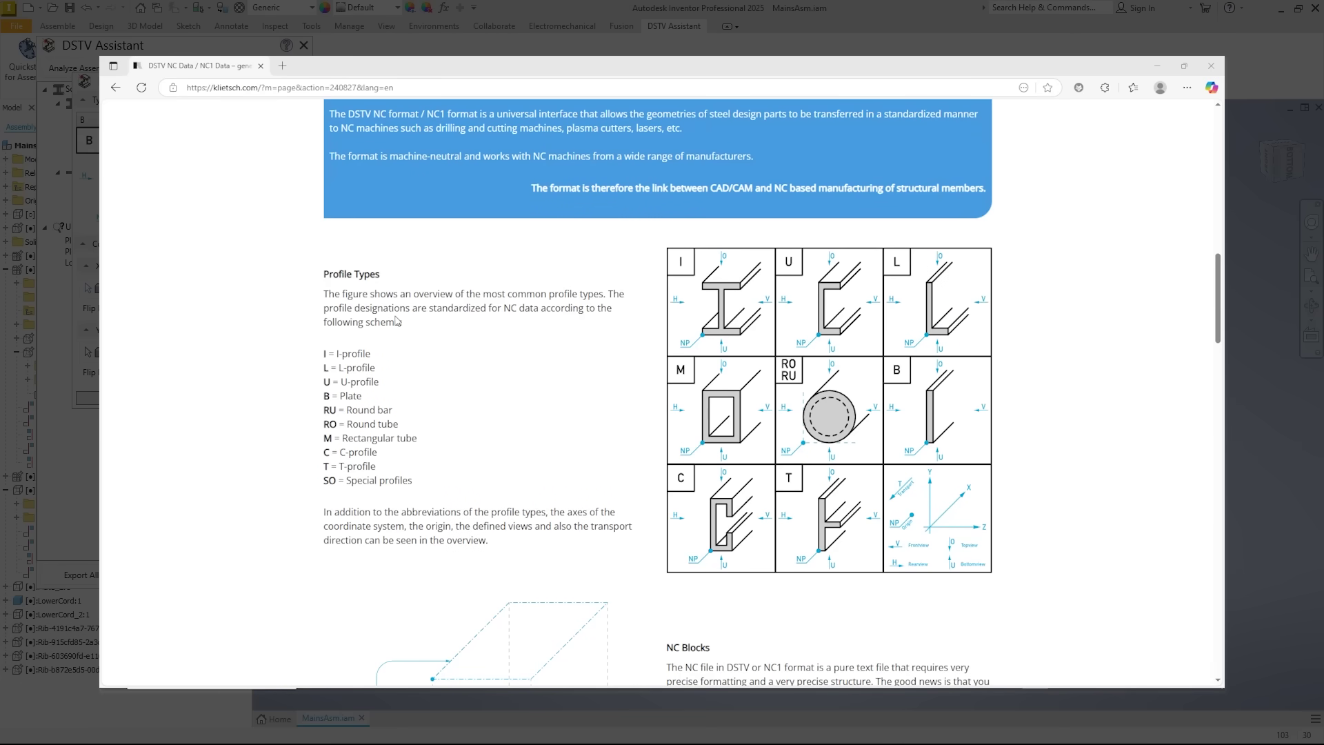
{"action": "scroll", "coordinate": [417, 538], "scroll_direction": "down", "scroll_amount": 2}
{"action": "scroll", "coordinate": [417, 538], "scroll_direction": "down", "scroll_amount": 3}
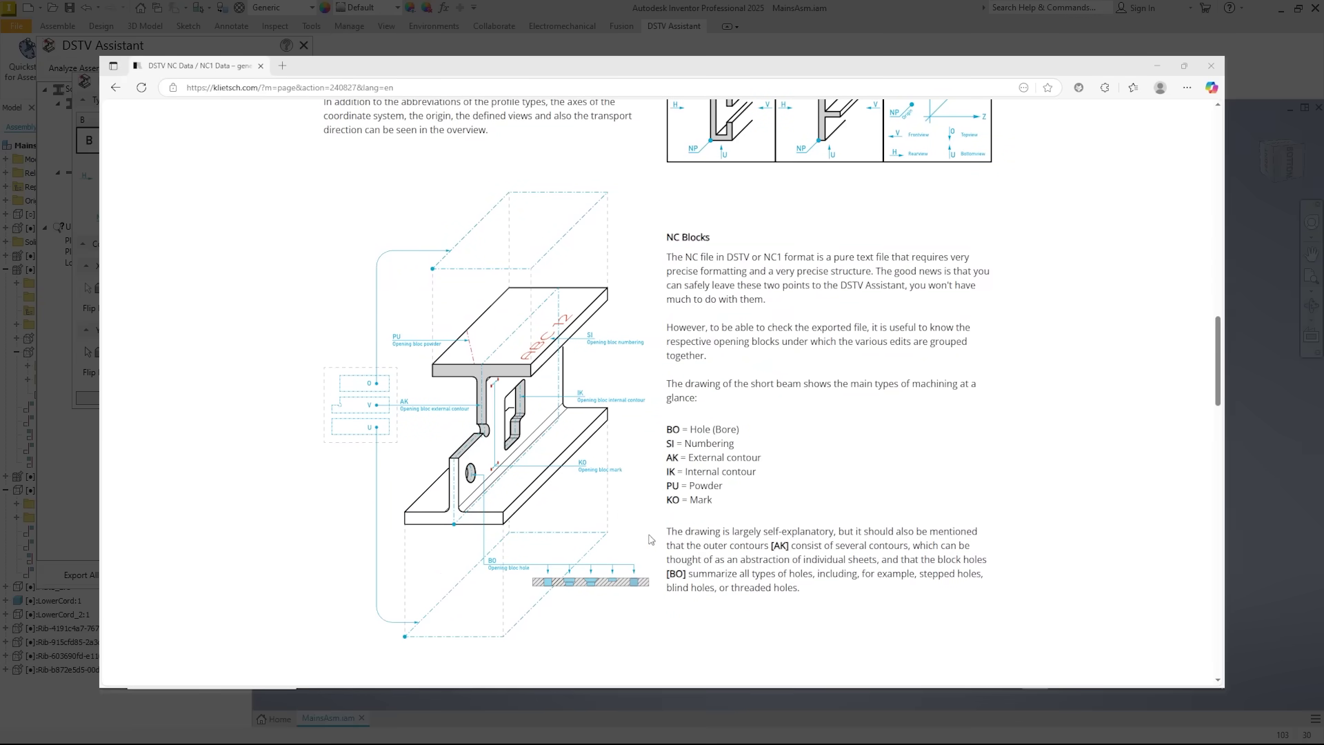
{"action": "scroll", "coordinate": [801, 487], "scroll_direction": "down", "scroll_amount": 2}
{"action": "scroll", "coordinate": [802, 487], "scroll_direction": "down", "scroll_amount": 7}
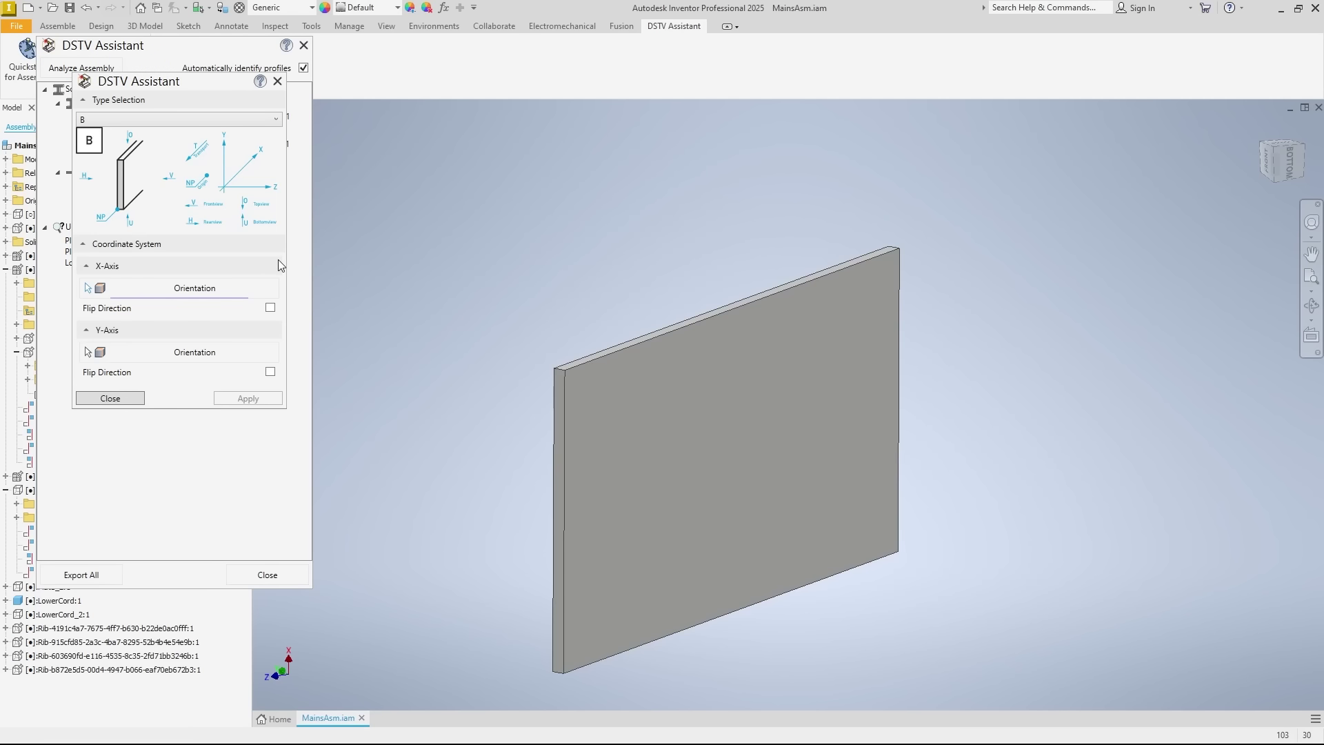
Orient LowerCord_1's X and Y axes on the plate's bottom and left edges, both flipped.
{"action": "left_click", "coordinate": [697, 624]}
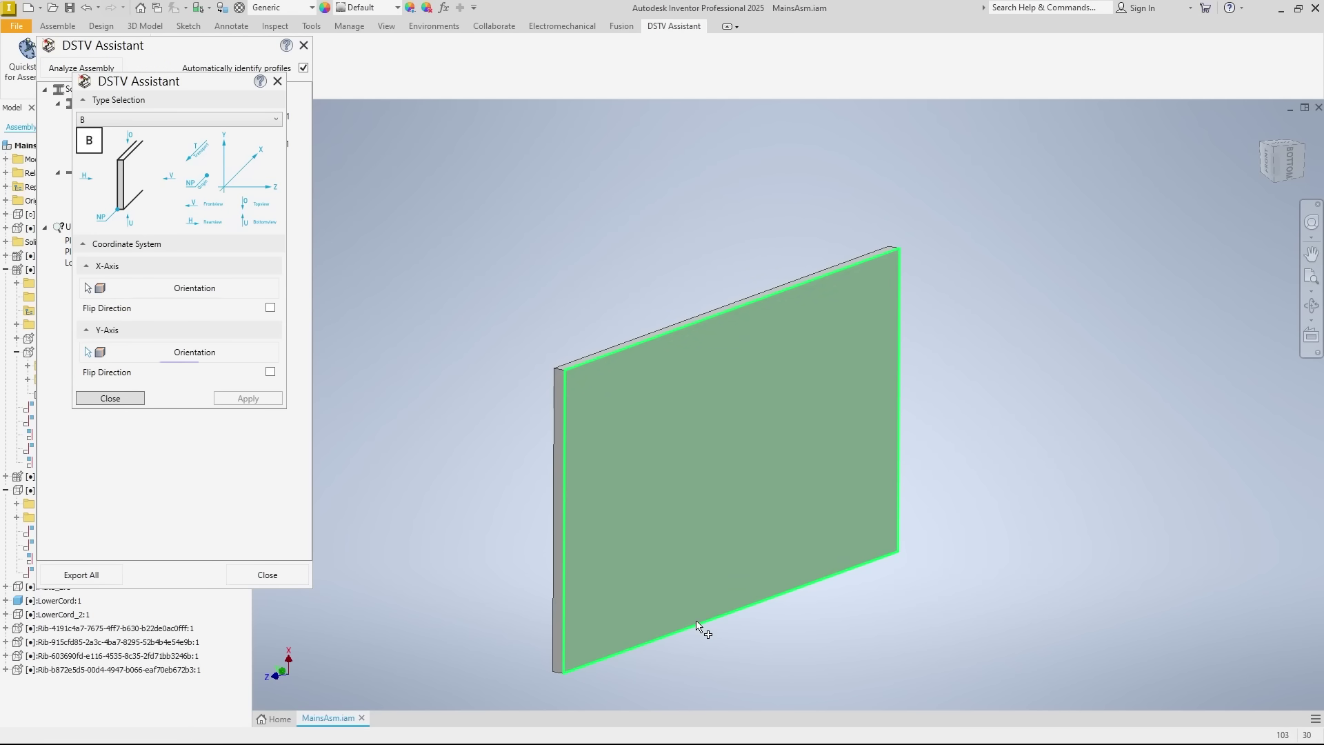
{"action": "left_click", "coordinate": [565, 512]}
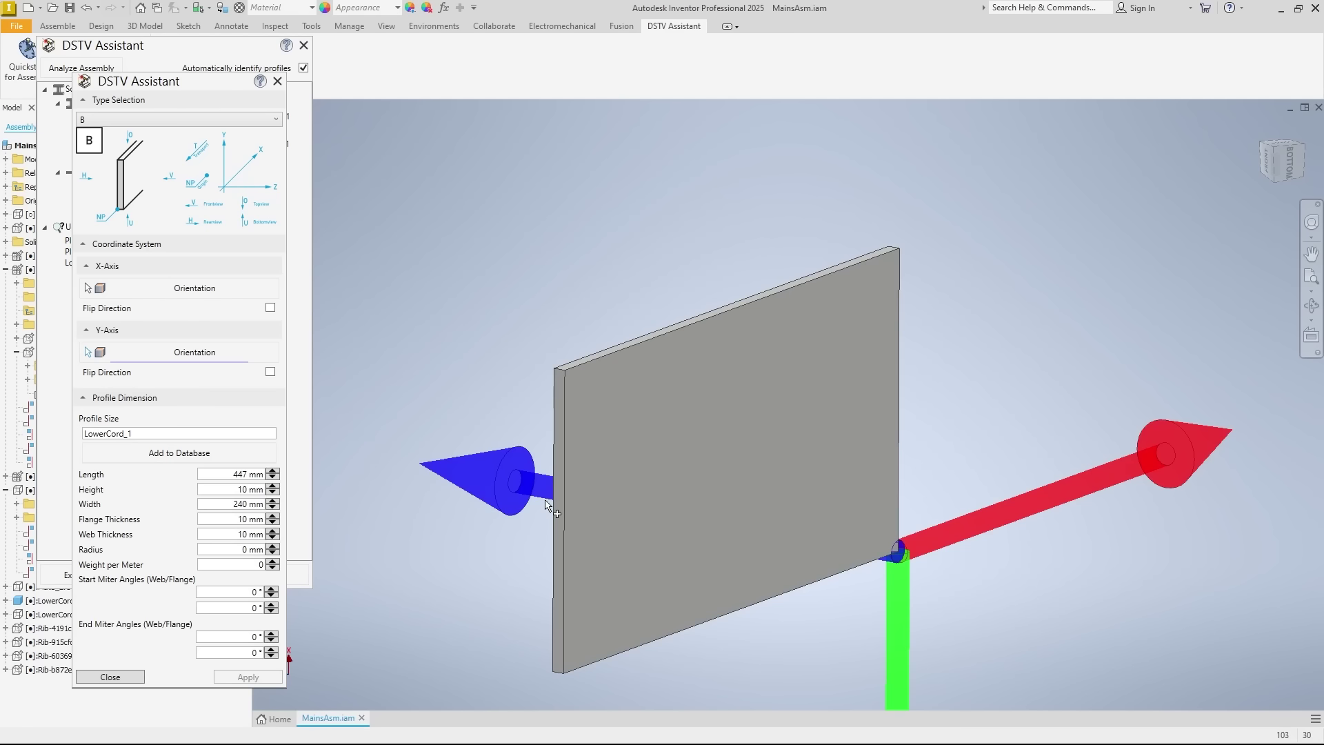
{"action": "scroll", "coordinate": [531, 491], "scroll_direction": "up", "scroll_amount": 3}
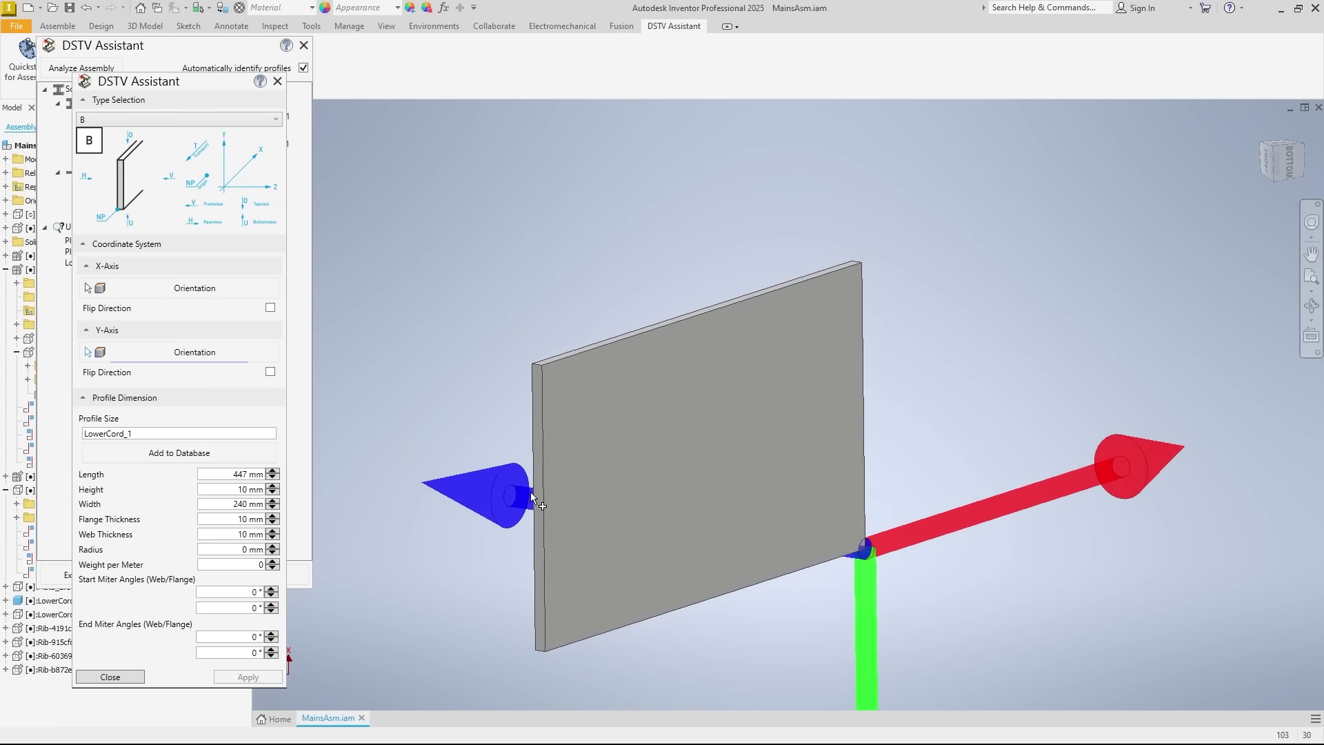
{"action": "key", "text": "F6"}
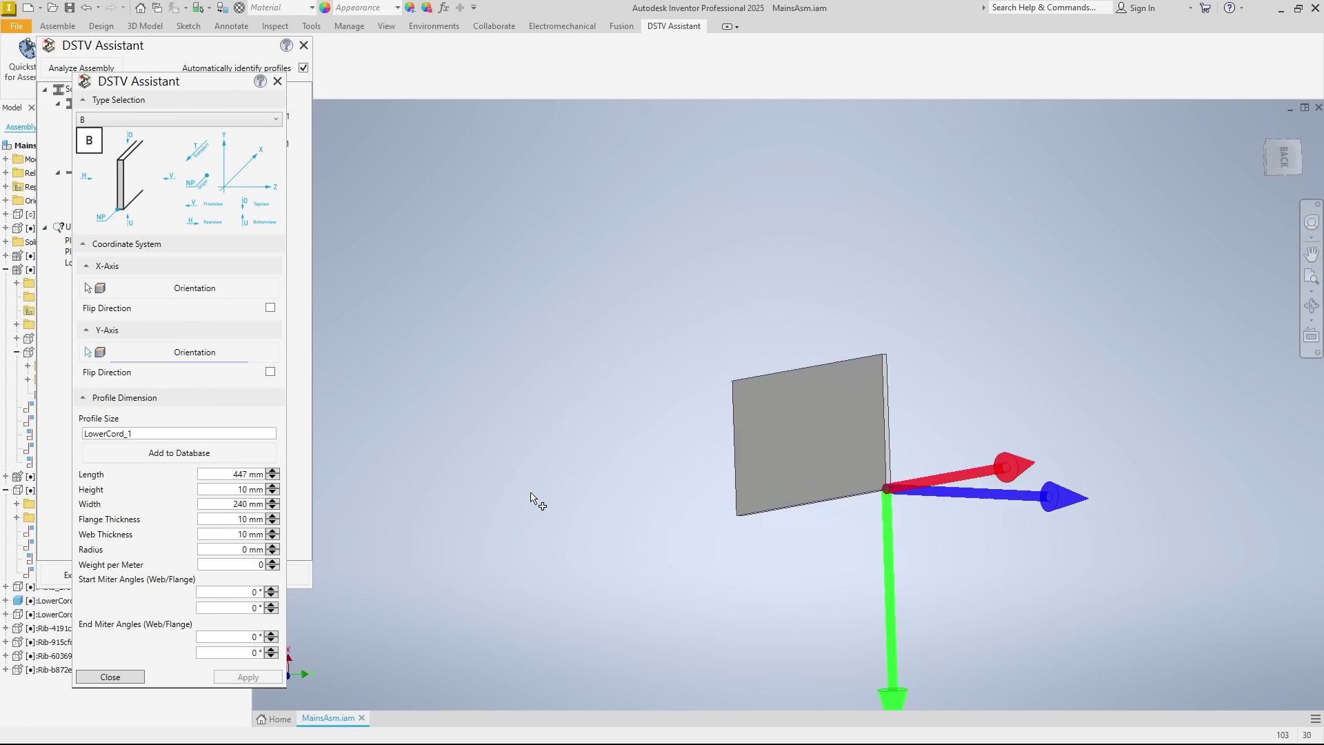
{"action": "left_click", "coordinate": [270, 307]}
{"action": "left_click", "coordinate": [270, 372]}
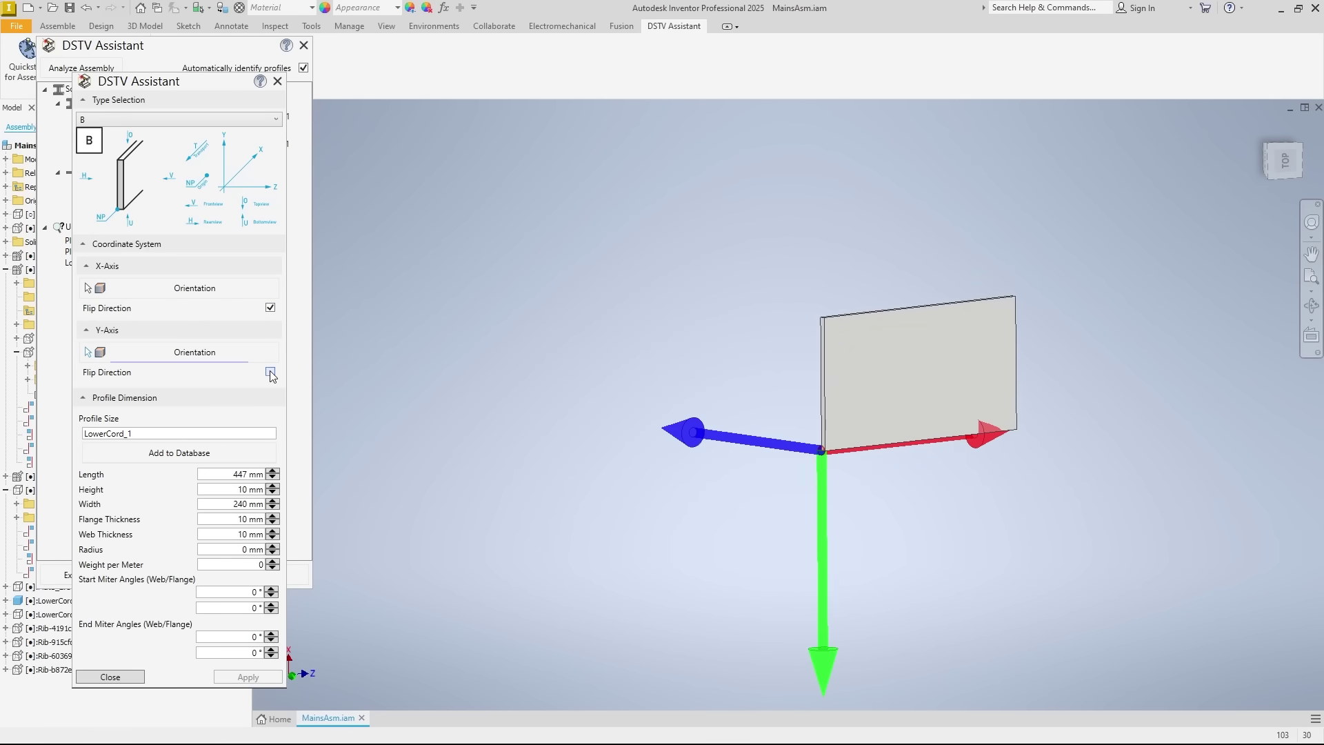
Set the profile size to B10x240 and apply LowerCord_1's plate definition.
{"action": "left_click_drag", "start_coordinate": [169, 433], "coordinate": [77, 438]}
{"action": "type", "text": "B10x240"}
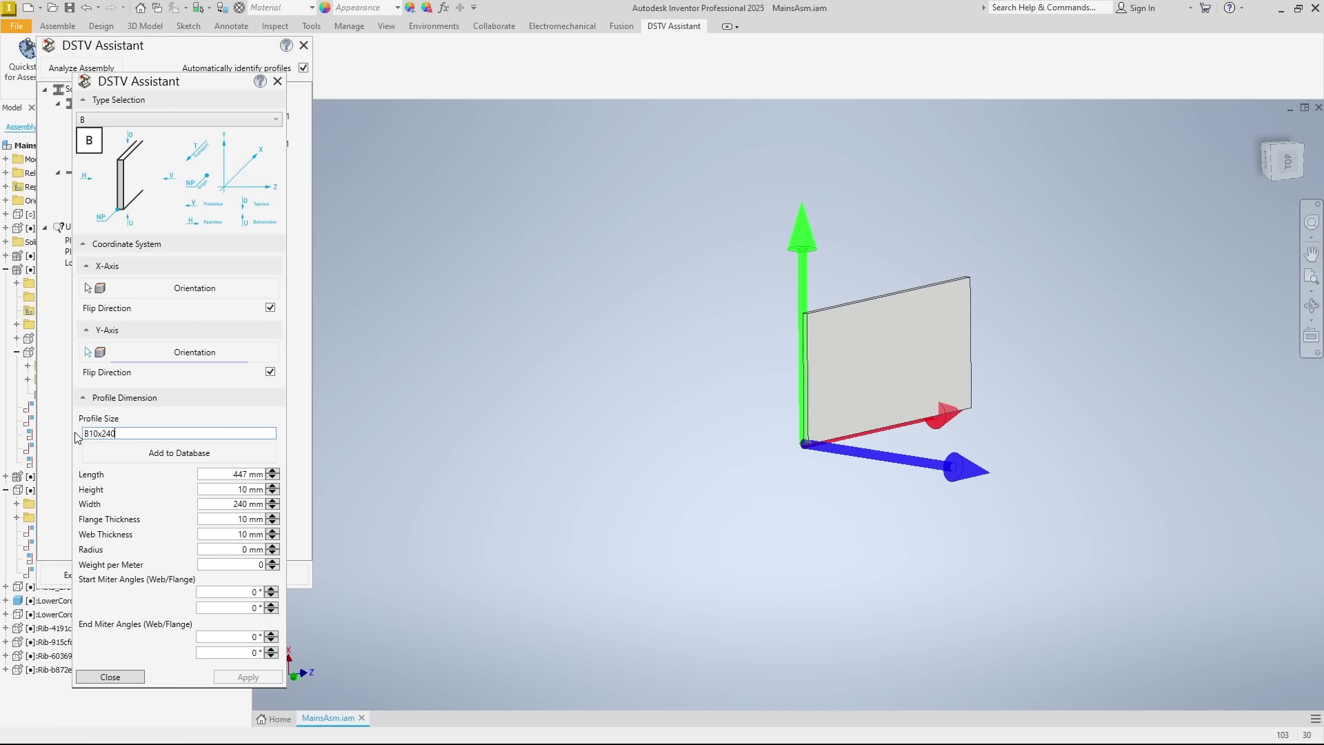
{"action": "key", "text": "Return"}
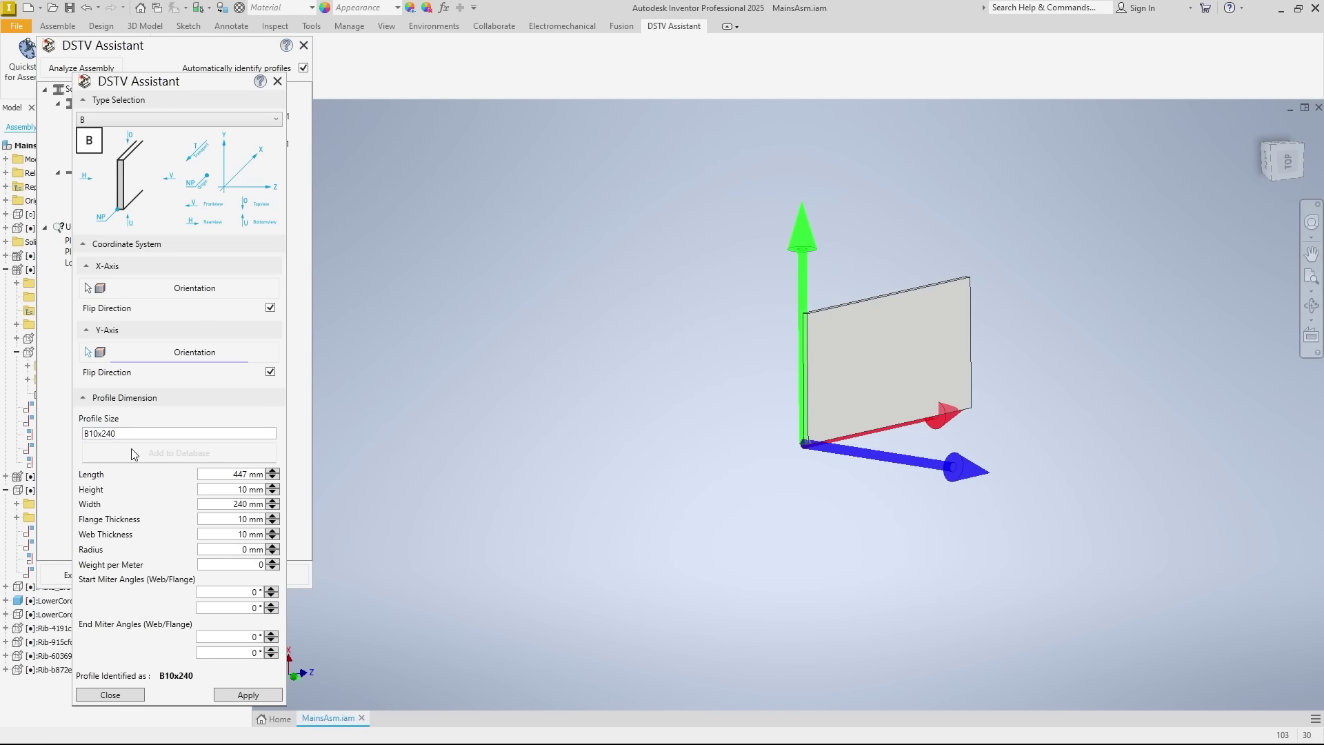
{"action": "left_click", "coordinate": [248, 694]}
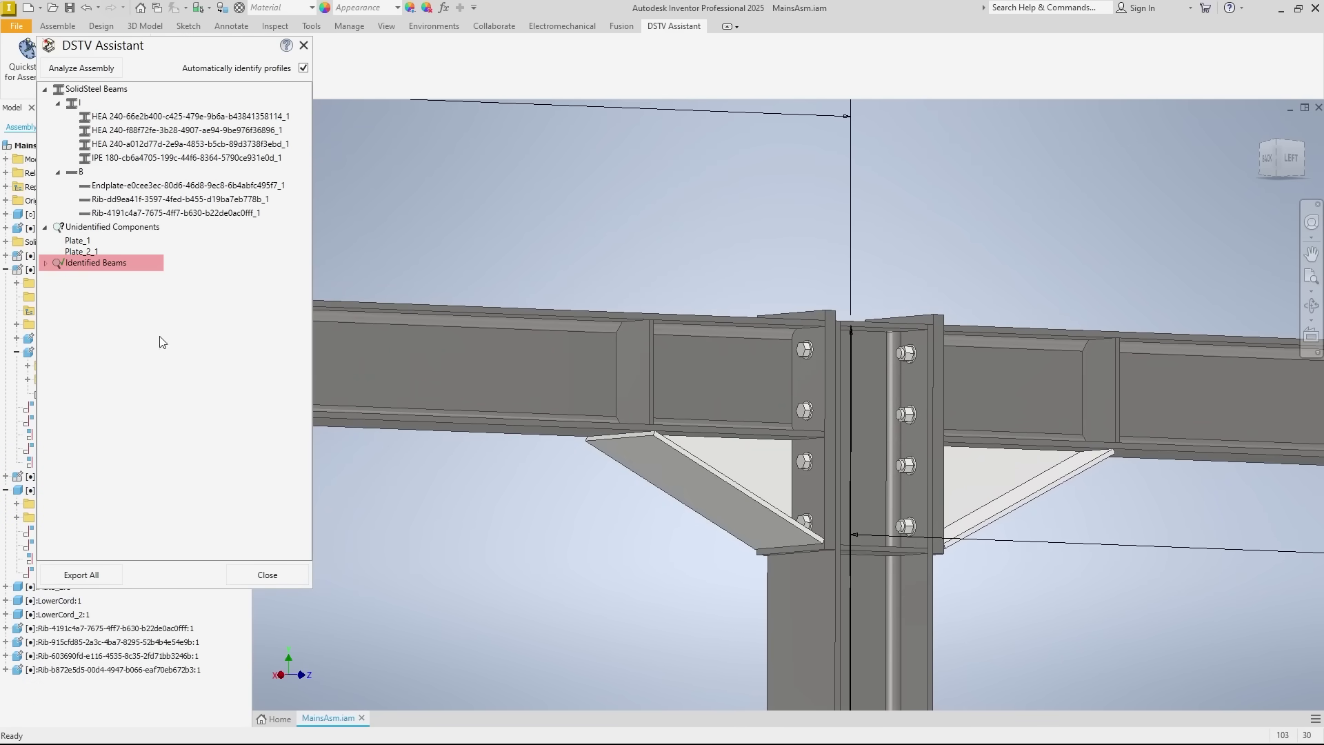
Define Plate_1 by user as a B10x200 plate with its Y-axis flipped.
{"action": "left_click", "coordinate": [45, 264]}
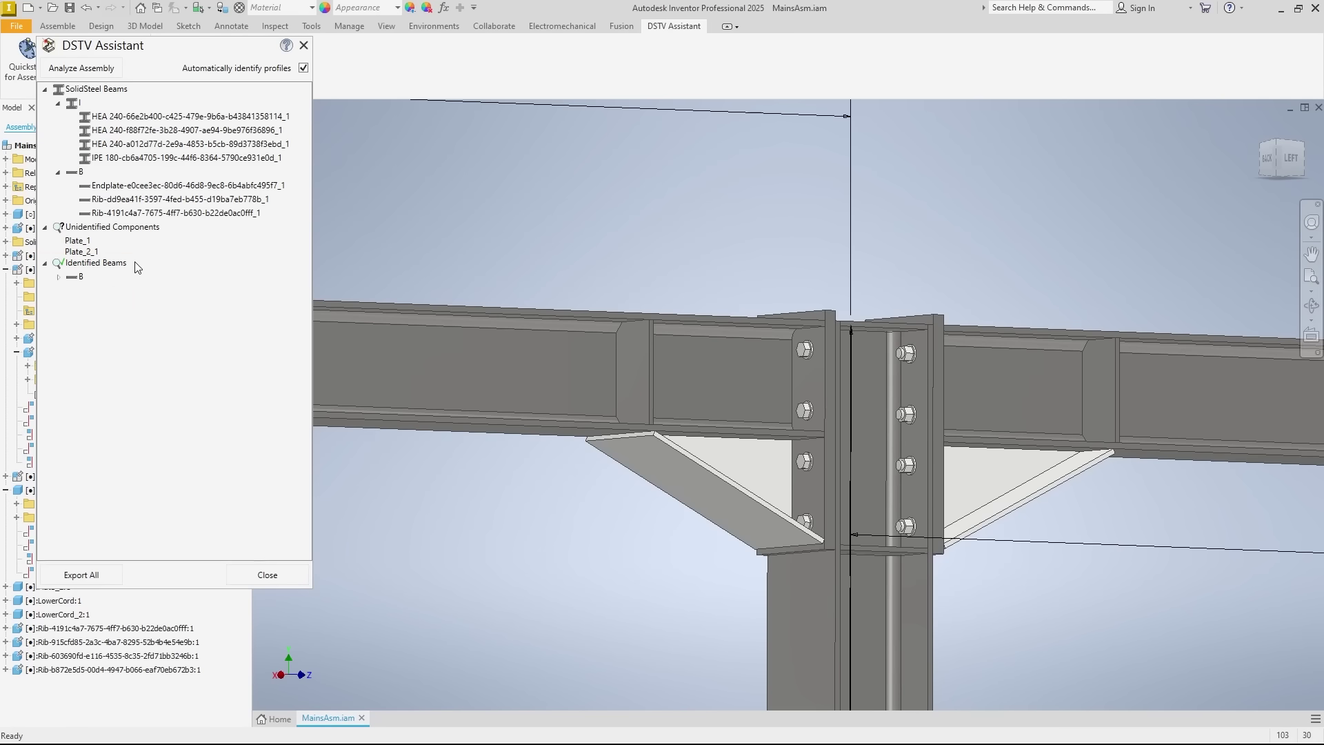
{"action": "left_click", "coordinate": [58, 277]}
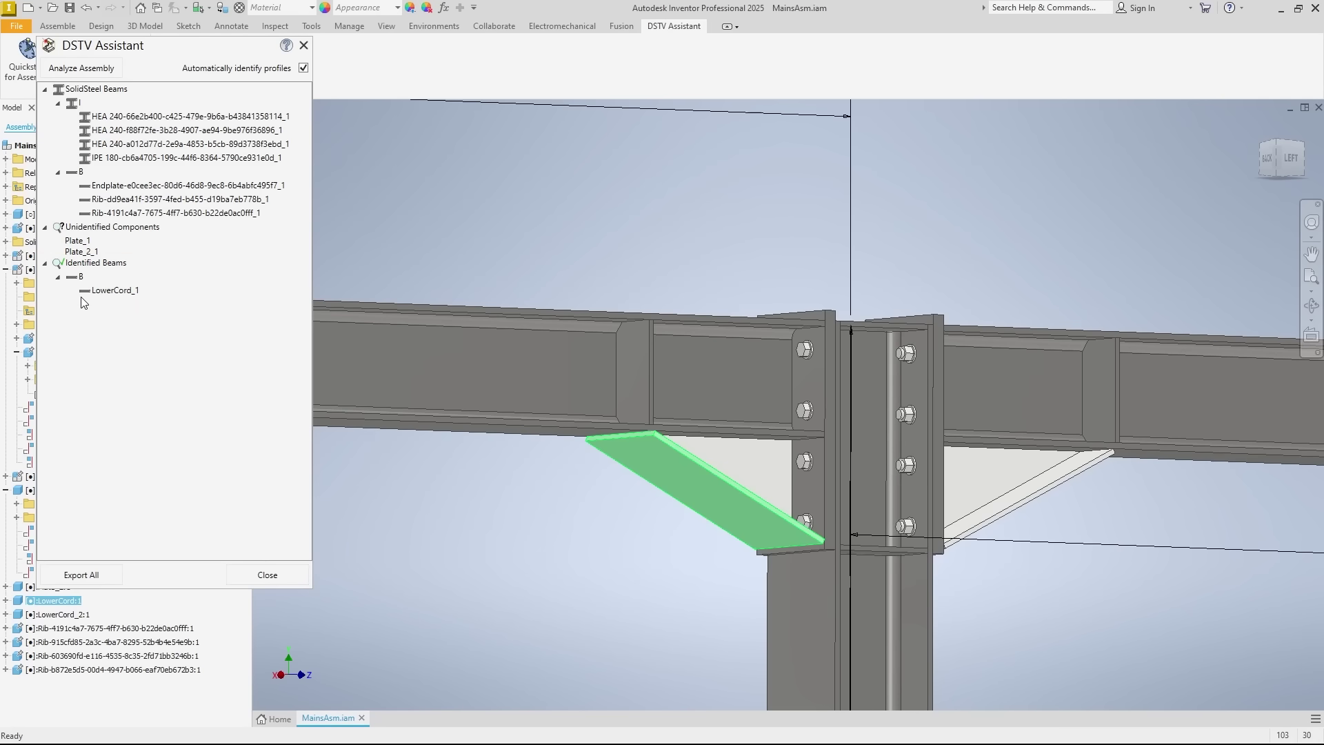
{"action": "left_click", "coordinate": [78, 241]}
{"action": "right_click", "coordinate": [77, 241]}
{"action": "left_click", "coordinate": [103, 251]}
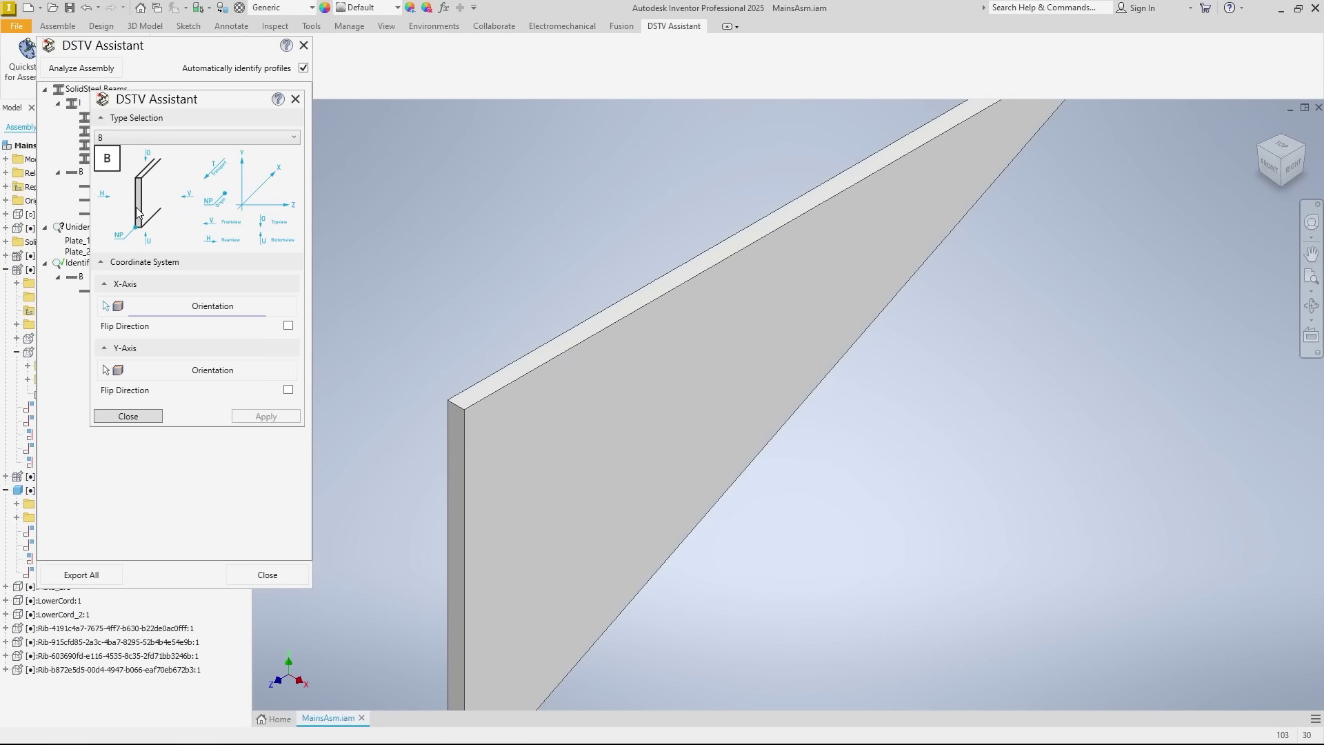
{"action": "left_click", "coordinate": [476, 433]}
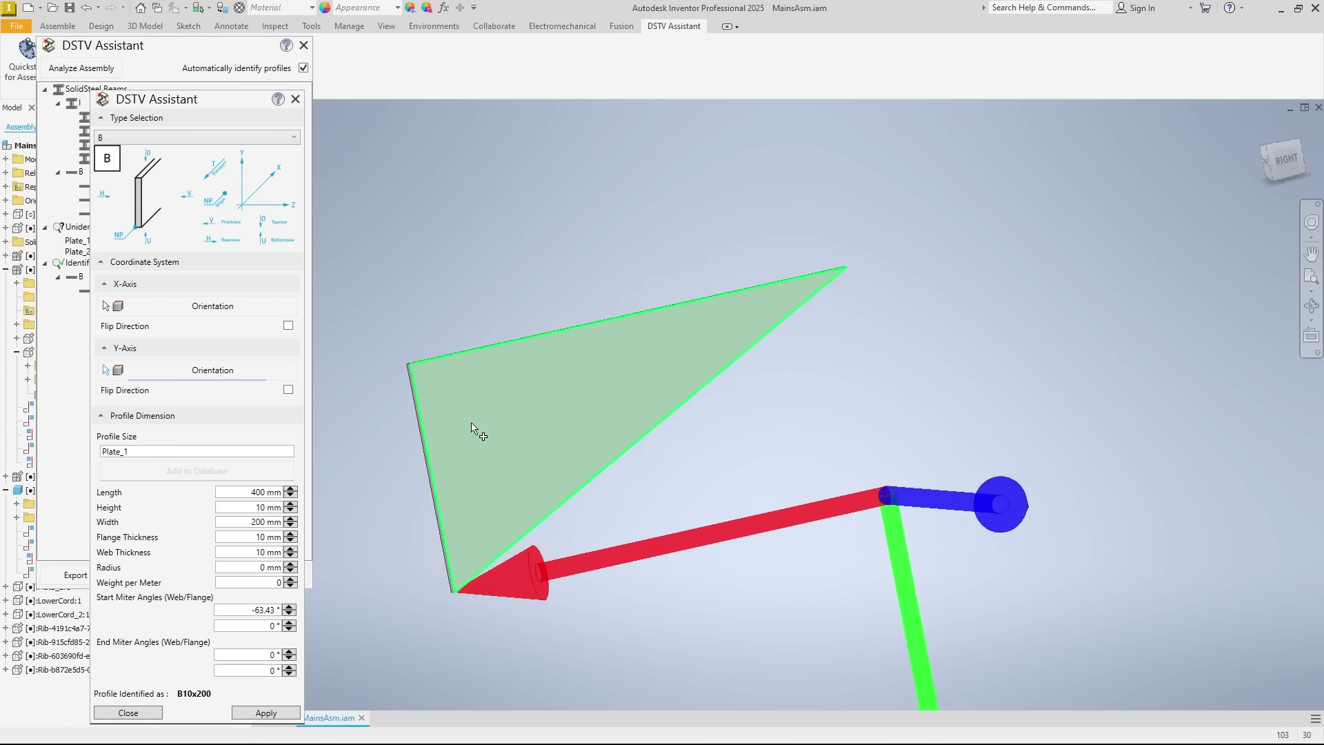
{"action": "left_click", "coordinate": [288, 389]}
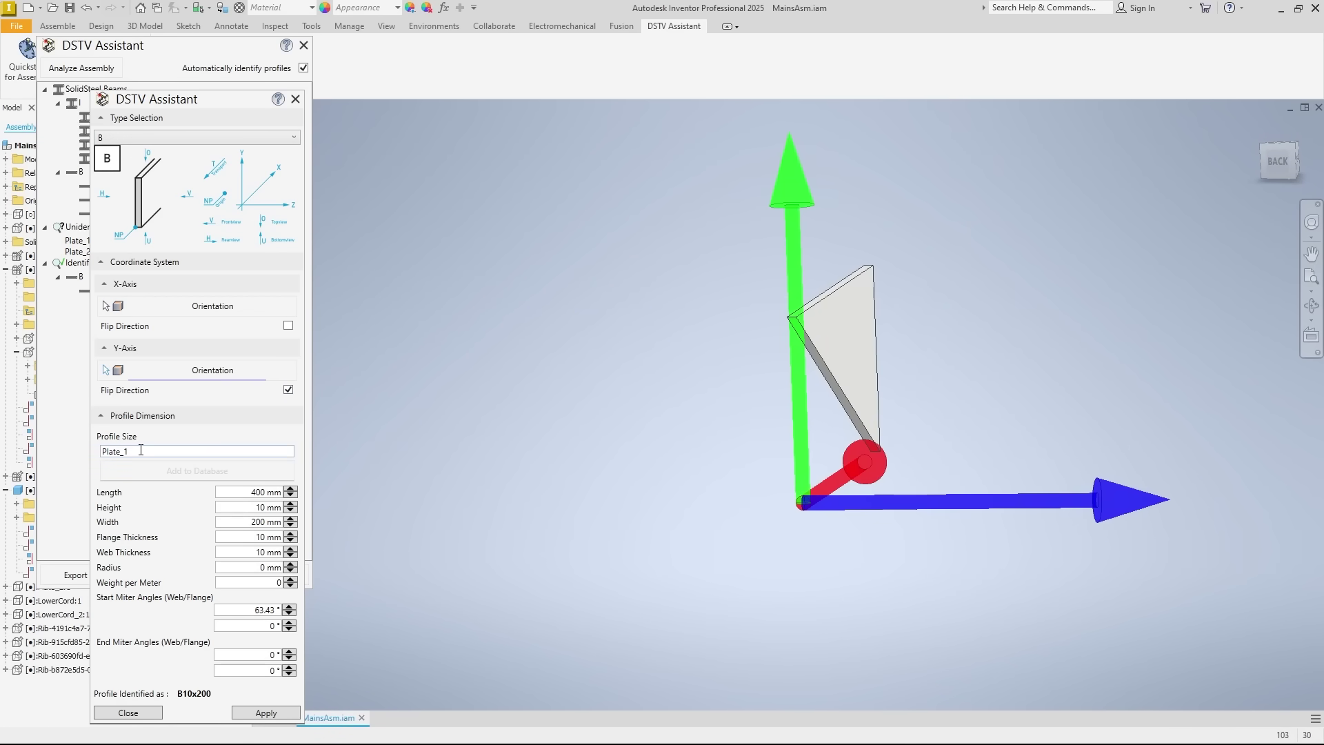
{"action": "left_click", "coordinate": [260, 714]}
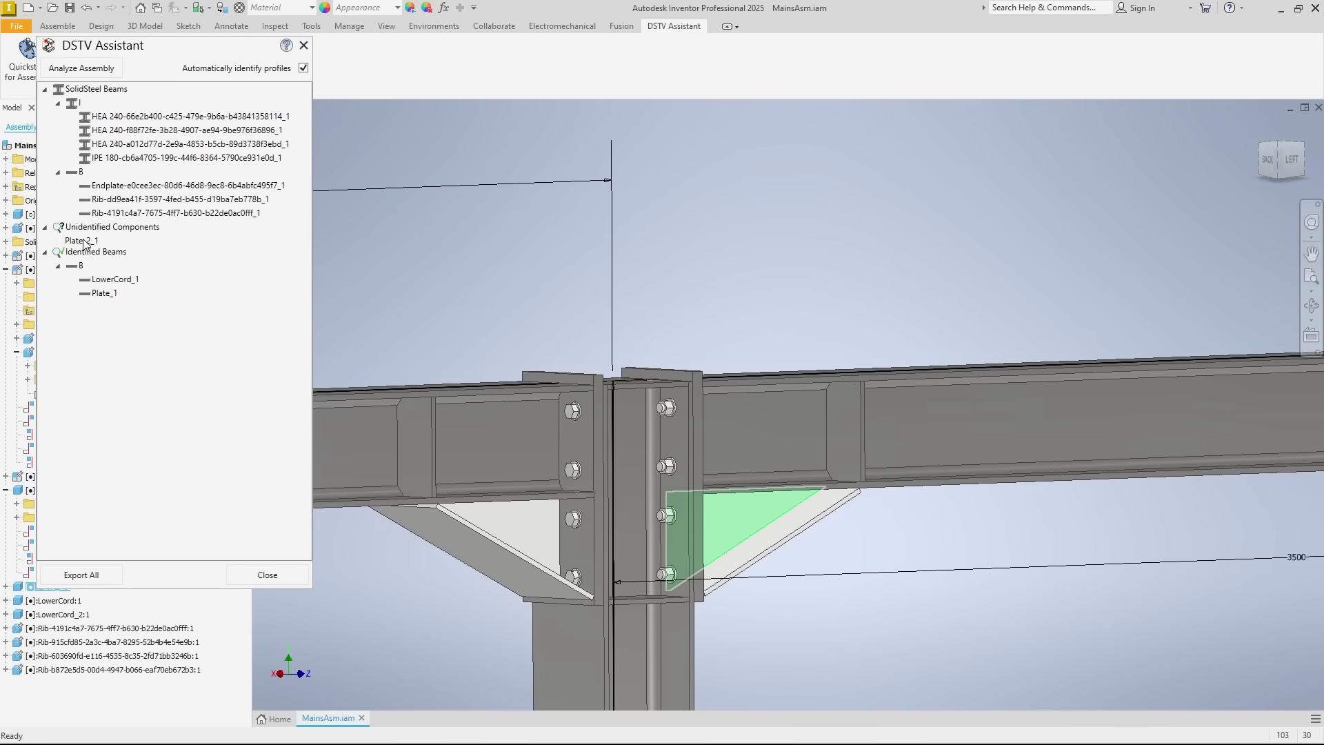
Define Plate_2_1 by user as a B10x200 plate oriented from its face.
{"action": "right_click", "coordinate": [83, 240]}
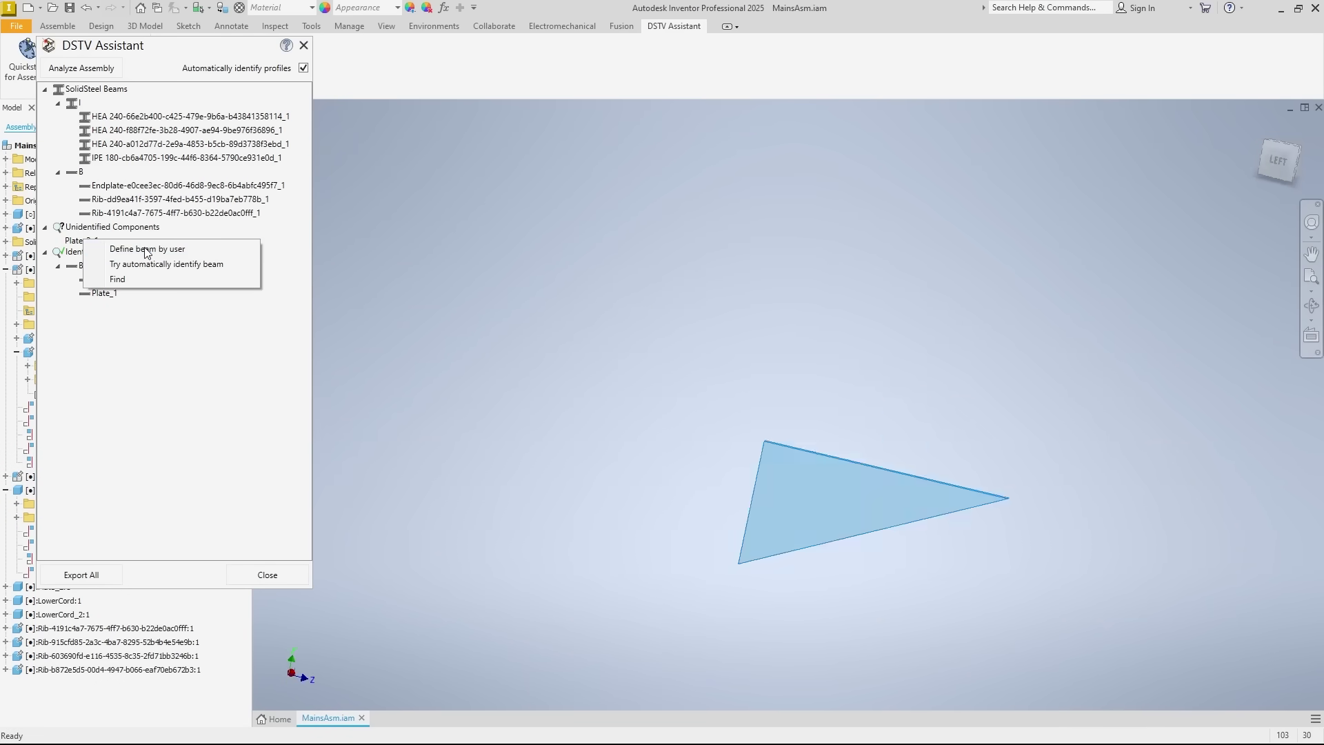
{"action": "left_click", "coordinate": [118, 252]}
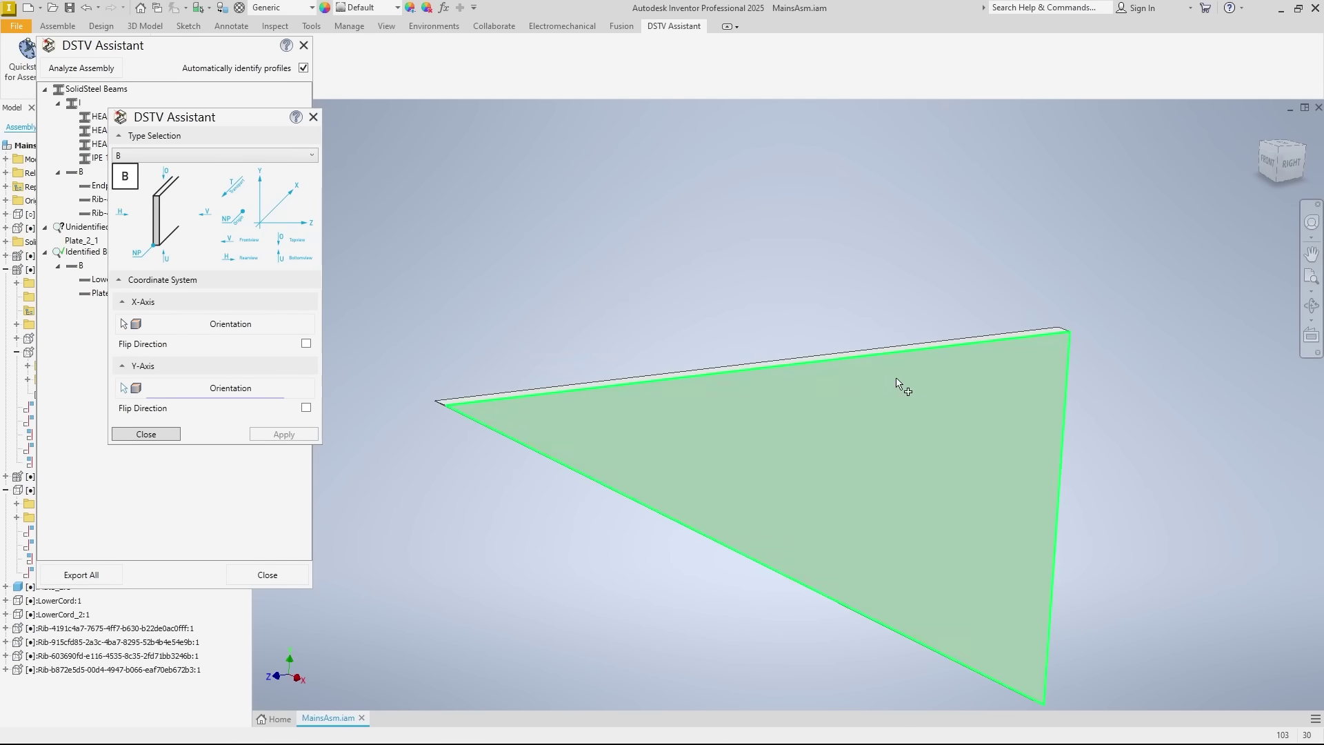
{"action": "left_click", "coordinate": [1062, 439]}
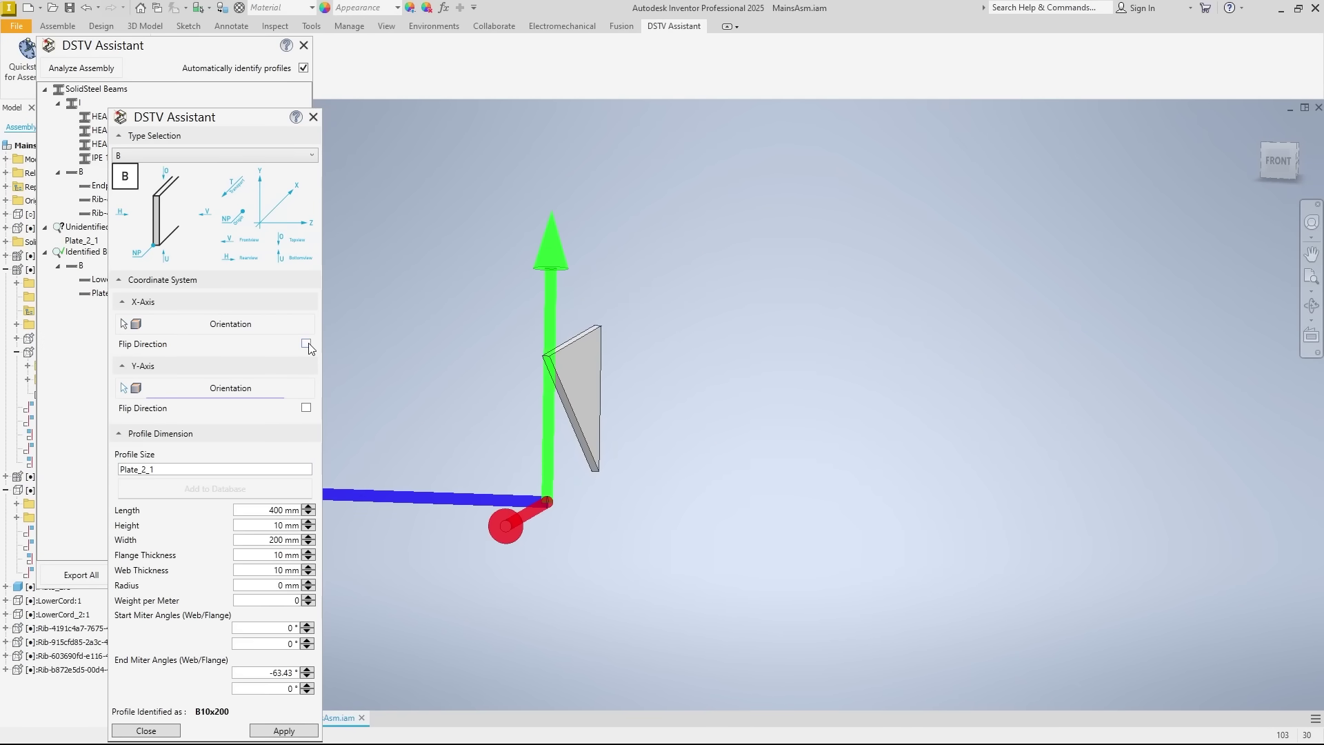
{"action": "left_click", "coordinate": [284, 730]}
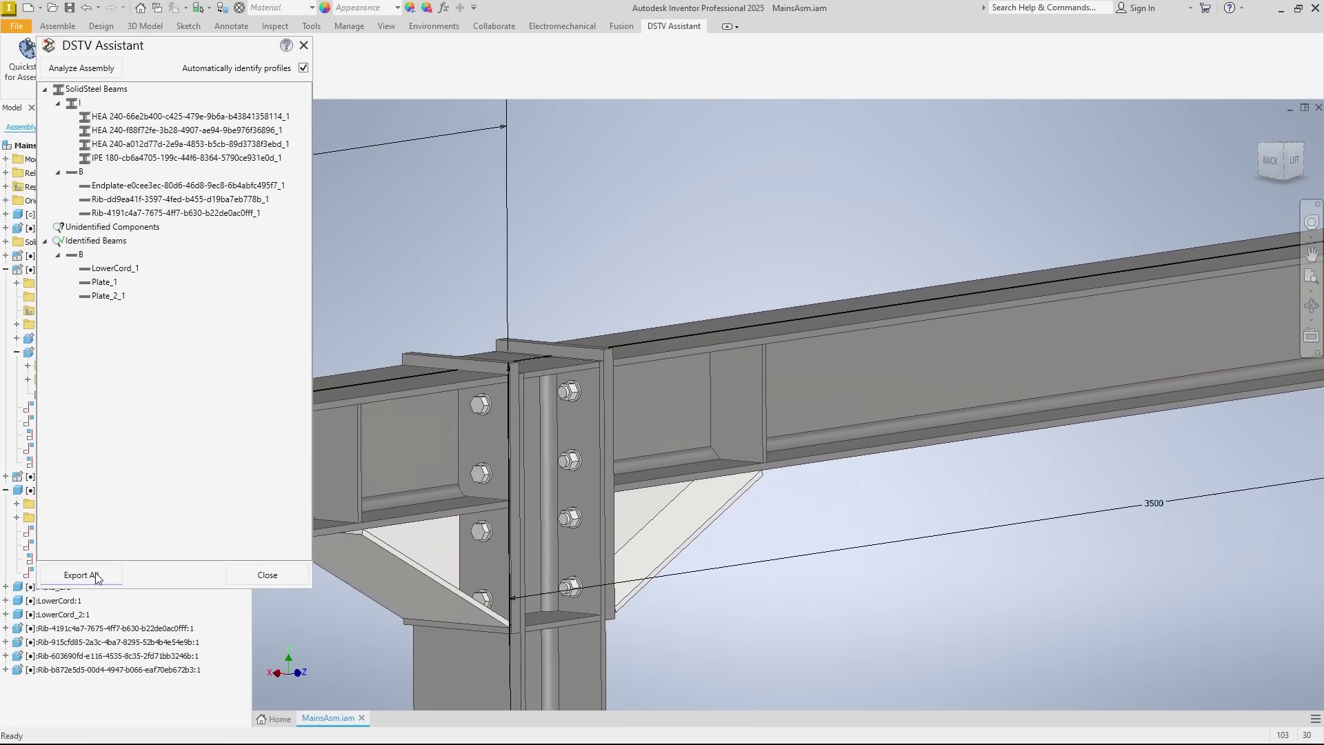
Export all identified beams as NC files into a newly created folder 20250701\1.
{"action": "left_click", "coordinate": [95, 572]}
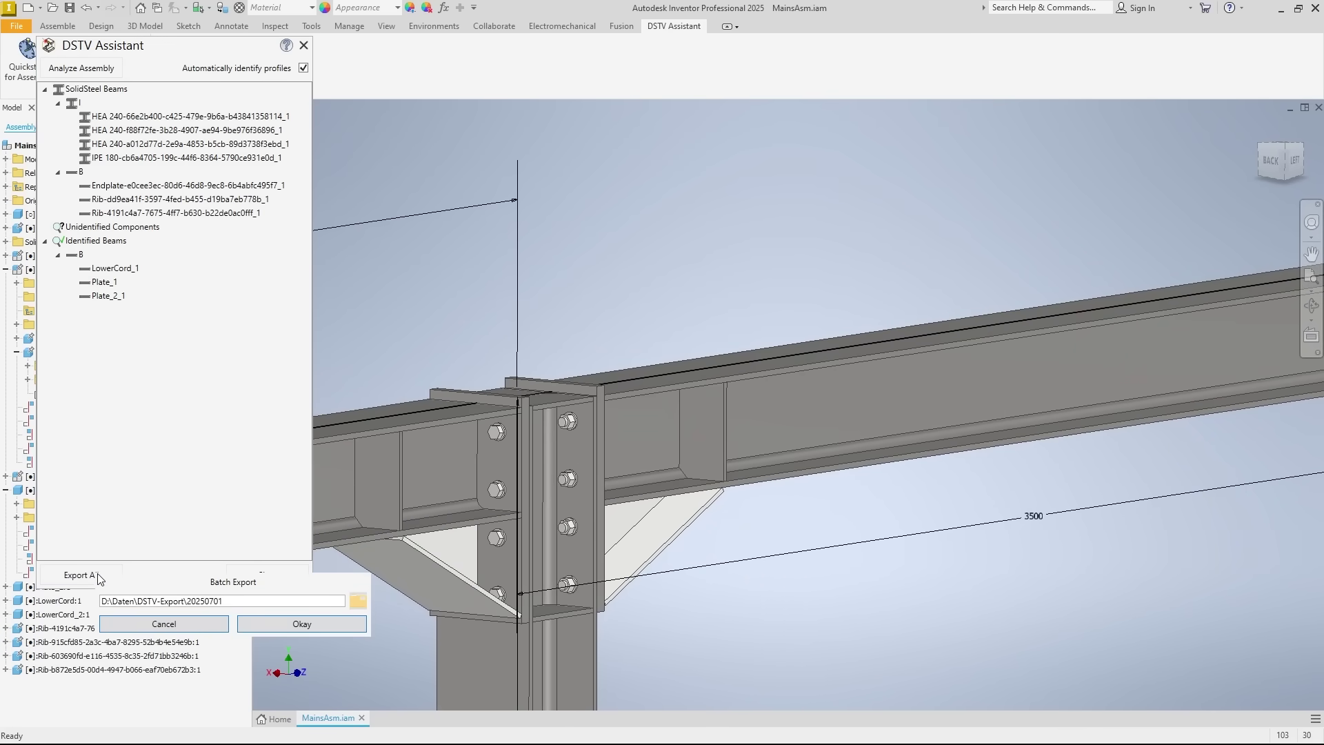
{"action": "left_click", "coordinate": [349, 616]}
{"action": "double_click", "coordinate": [290, 473]}
{"action": "right_click", "coordinate": [304, 531]}
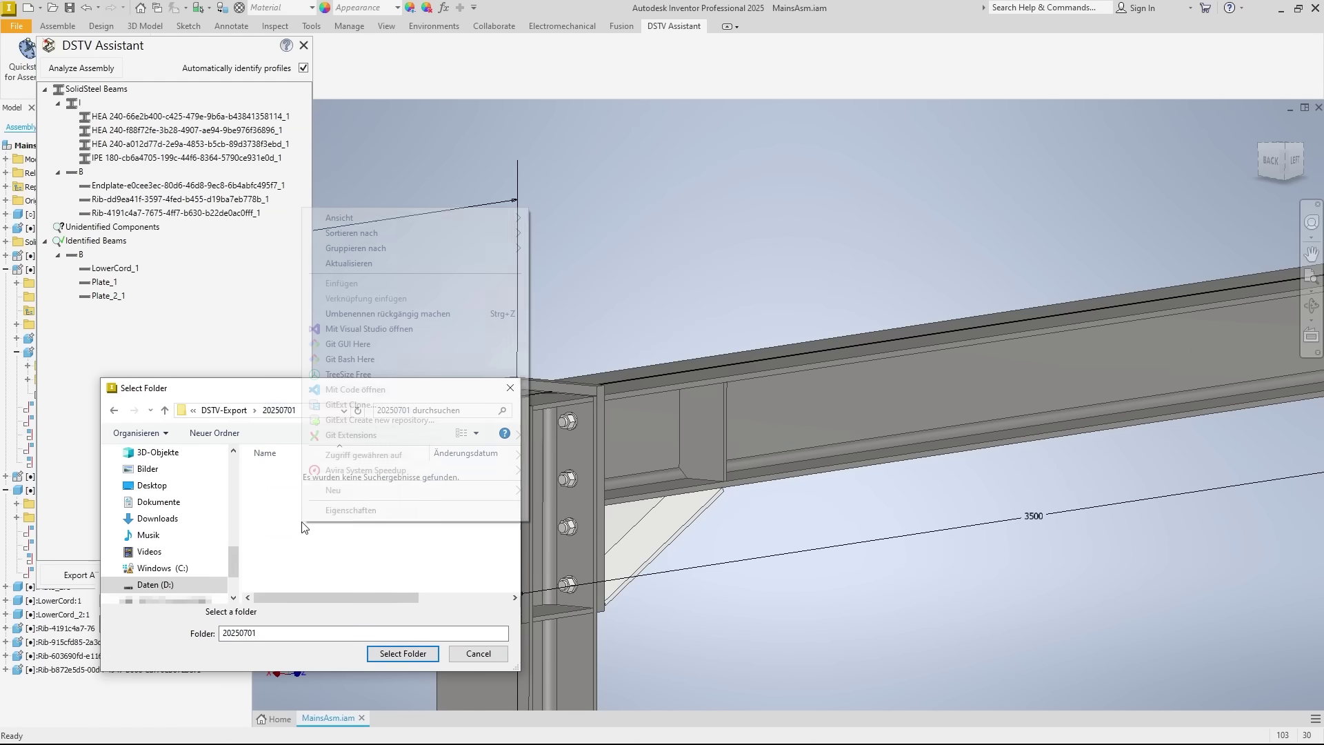
{"action": "mouse_move", "coordinate": [363, 491]}
{"action": "left_click", "coordinate": [560, 489]}
{"action": "type", "text": "1"}
{"action": "key", "text": "Return"}
{"action": "left_click", "coordinate": [403, 653]}
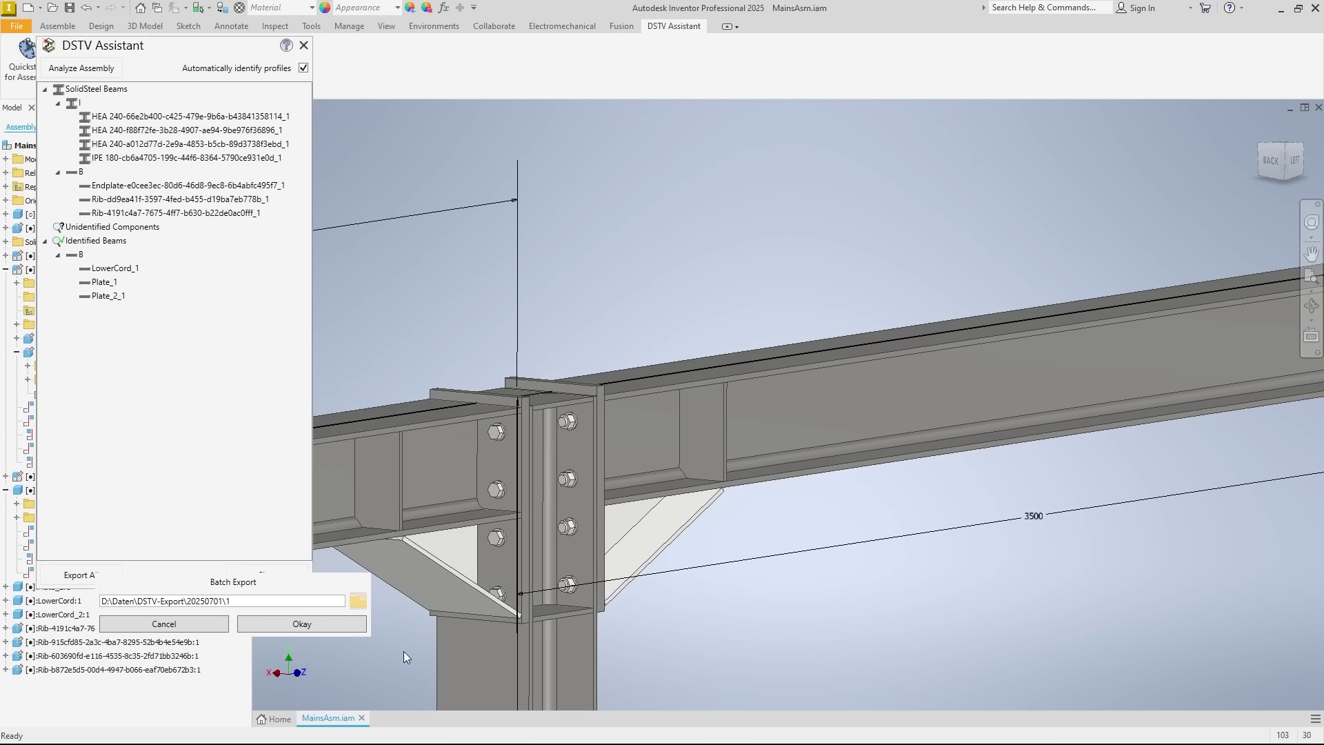
{"action": "left_click", "coordinate": [294, 622]}
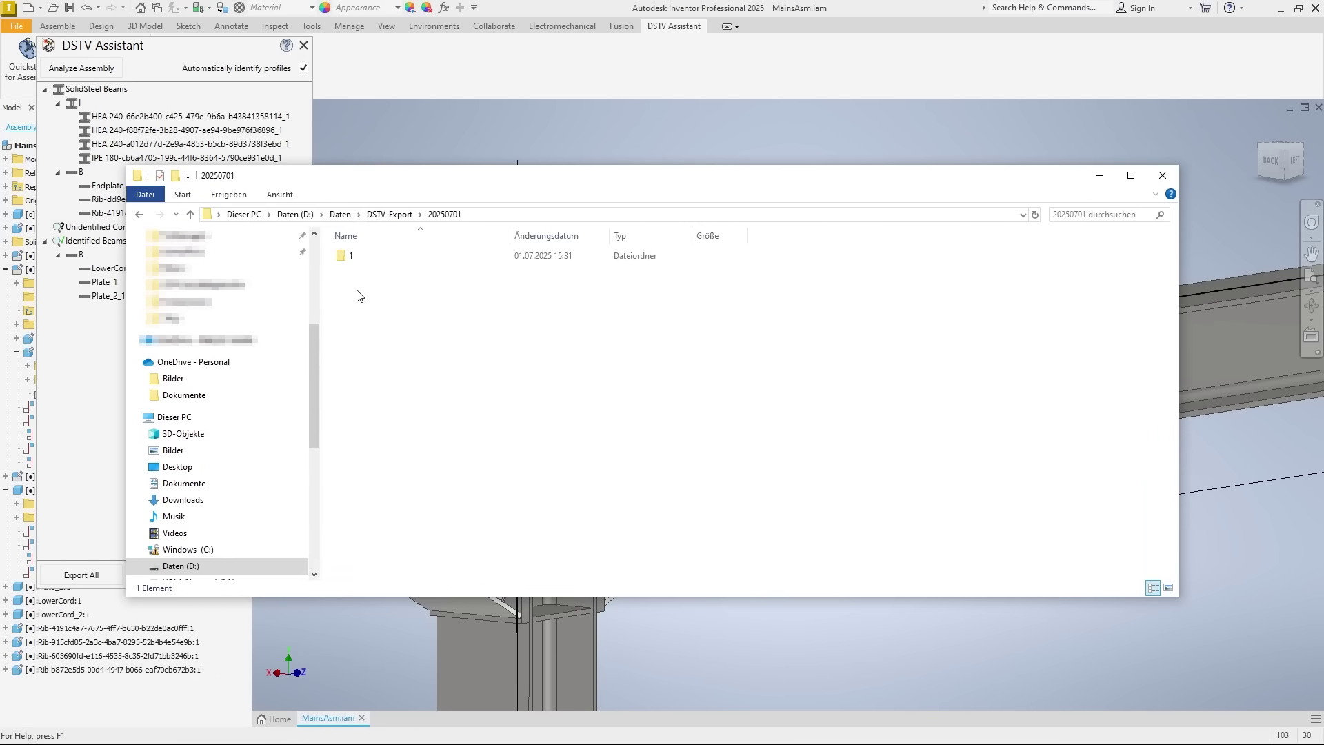
Browse to folder 1\20250701 and open the HEA 240 .nc file in ProCAM Lite.
{"action": "double_click", "coordinate": [349, 257]}
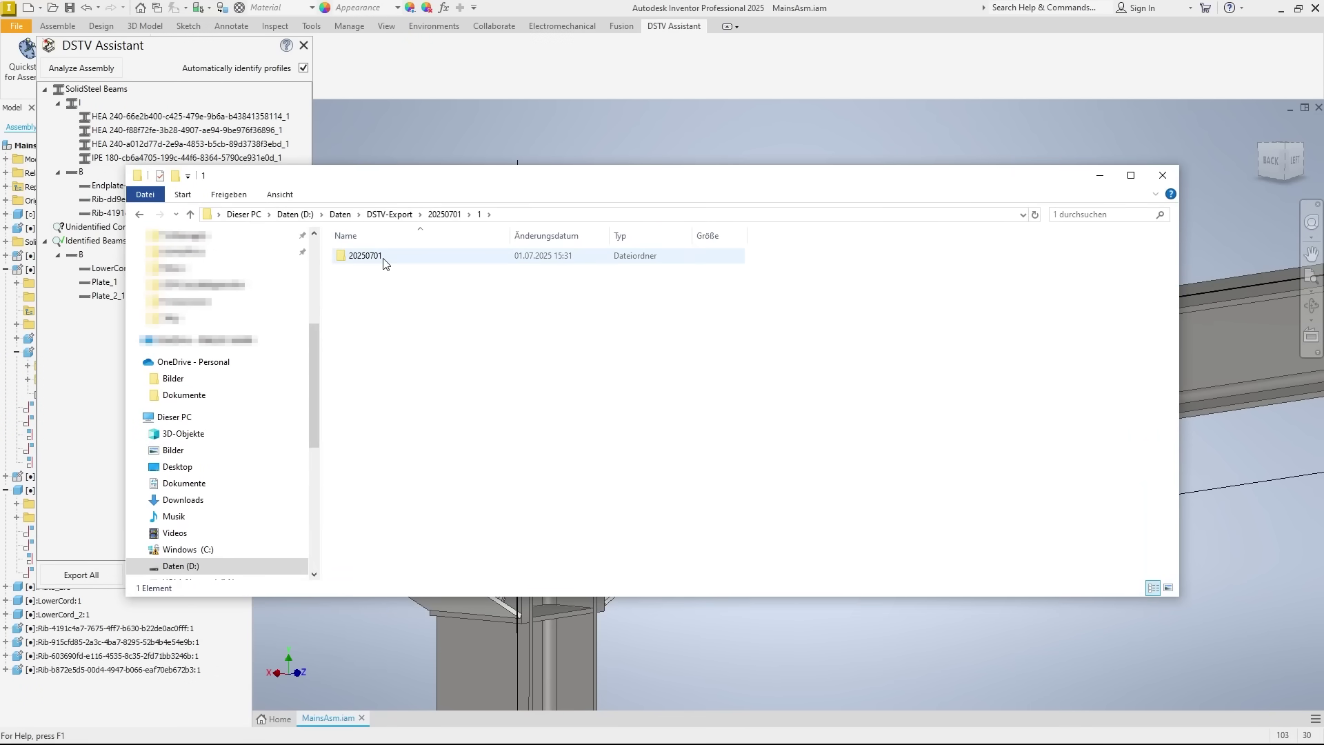
{"action": "double_click", "coordinate": [366, 256]}
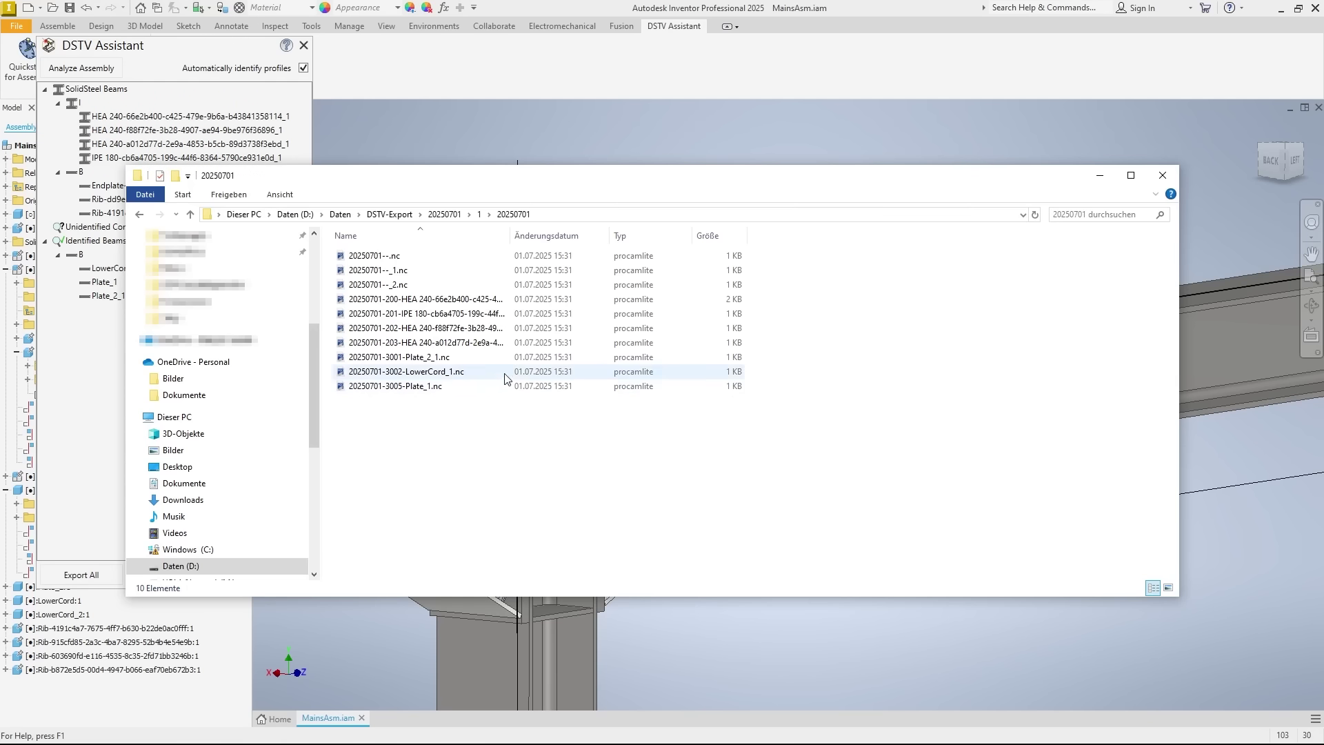
{"action": "double_click", "coordinate": [470, 301]}
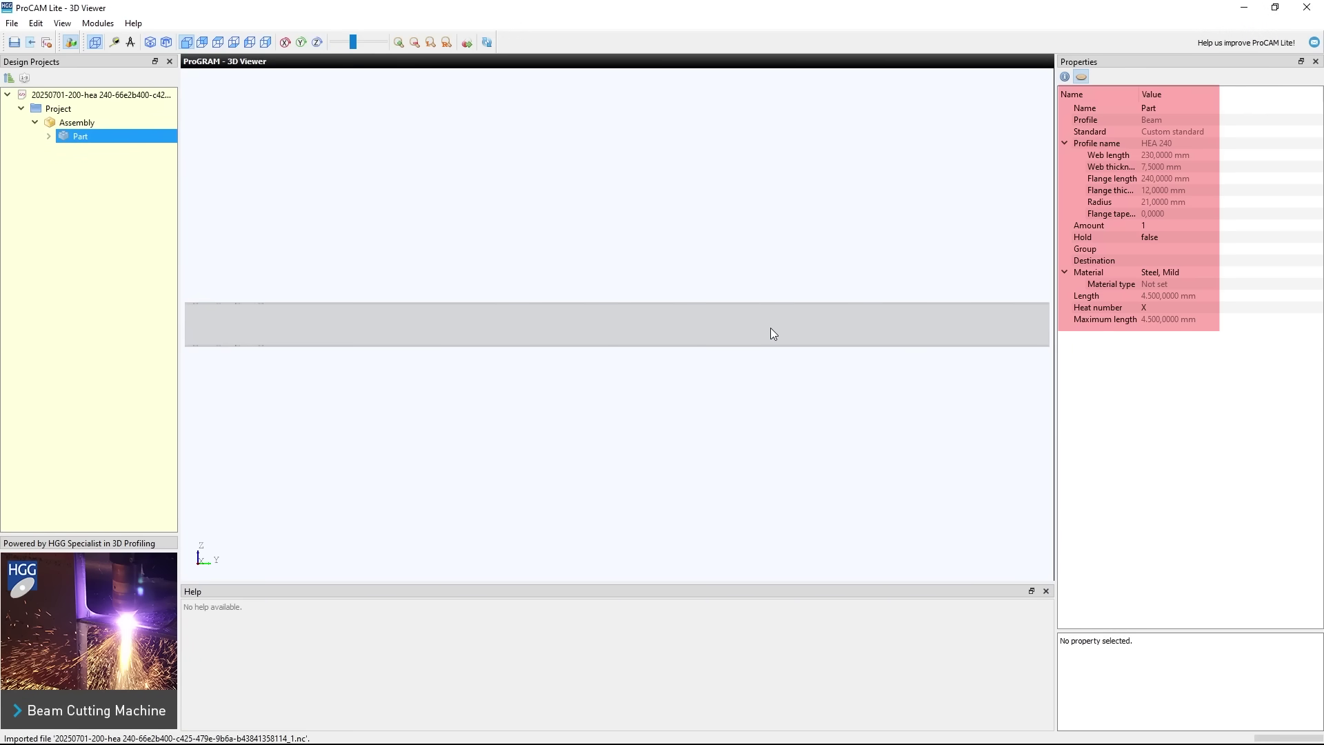
Orbit the HEA 240 beam to an isometric view, zoom in, then close ProCAM Lite.
{"action": "middle_click_drag", "start_coordinate": [771, 329], "coordinate": [650, 447]}
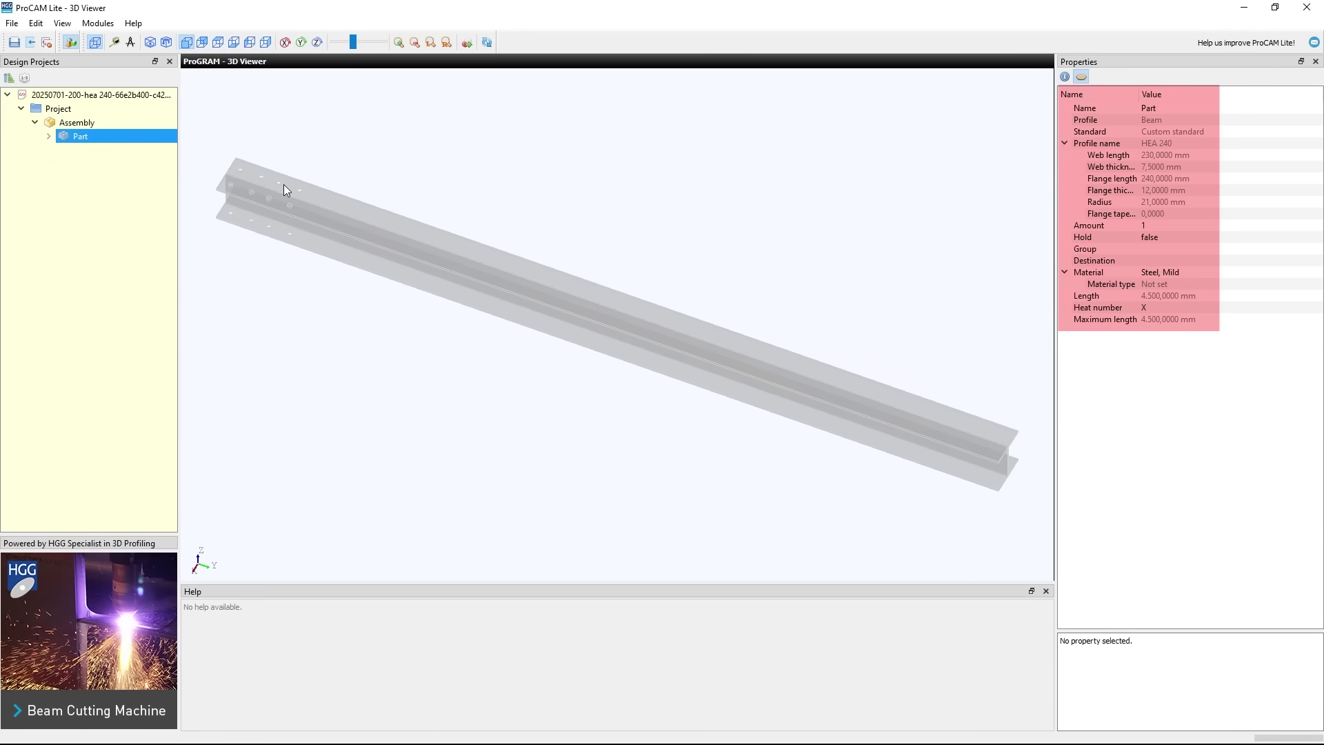
{"action": "scroll", "coordinate": [273, 184], "scroll_direction": "up", "scroll_amount": 3}
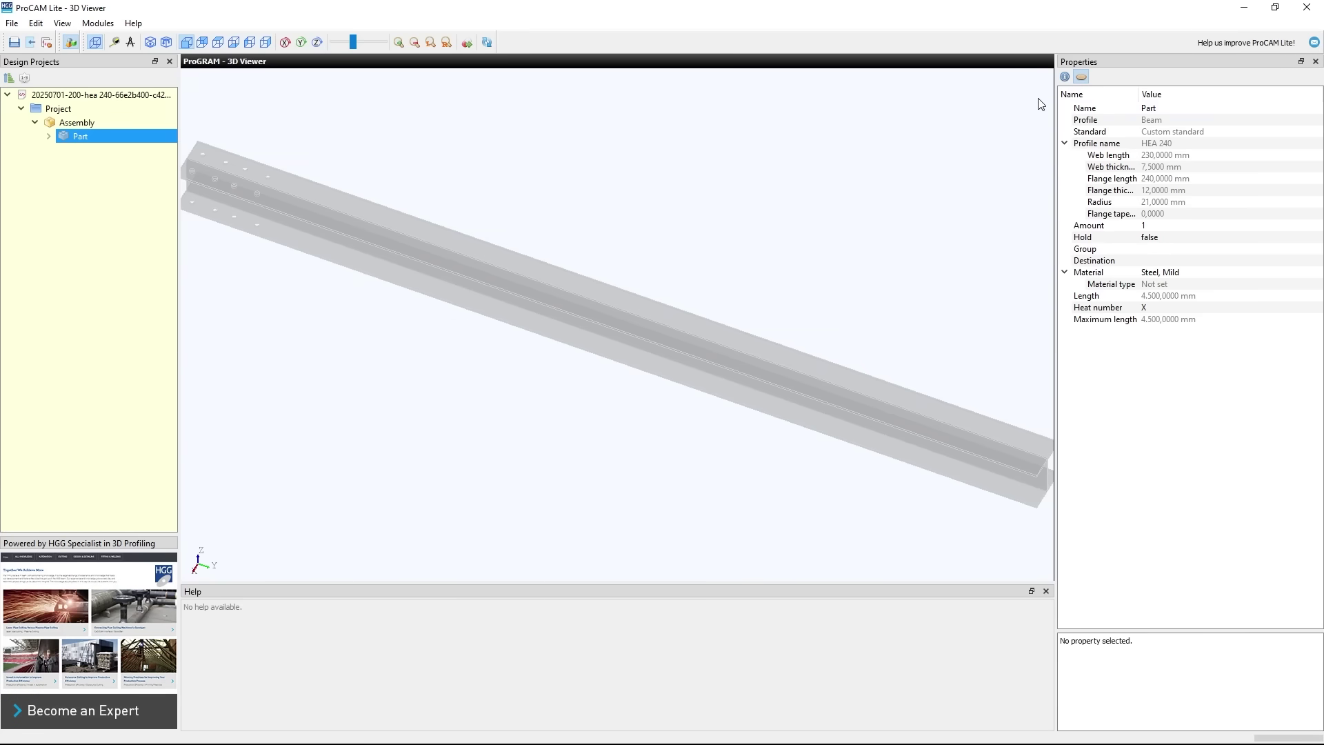
{"action": "left_click", "coordinate": [1306, 7]}
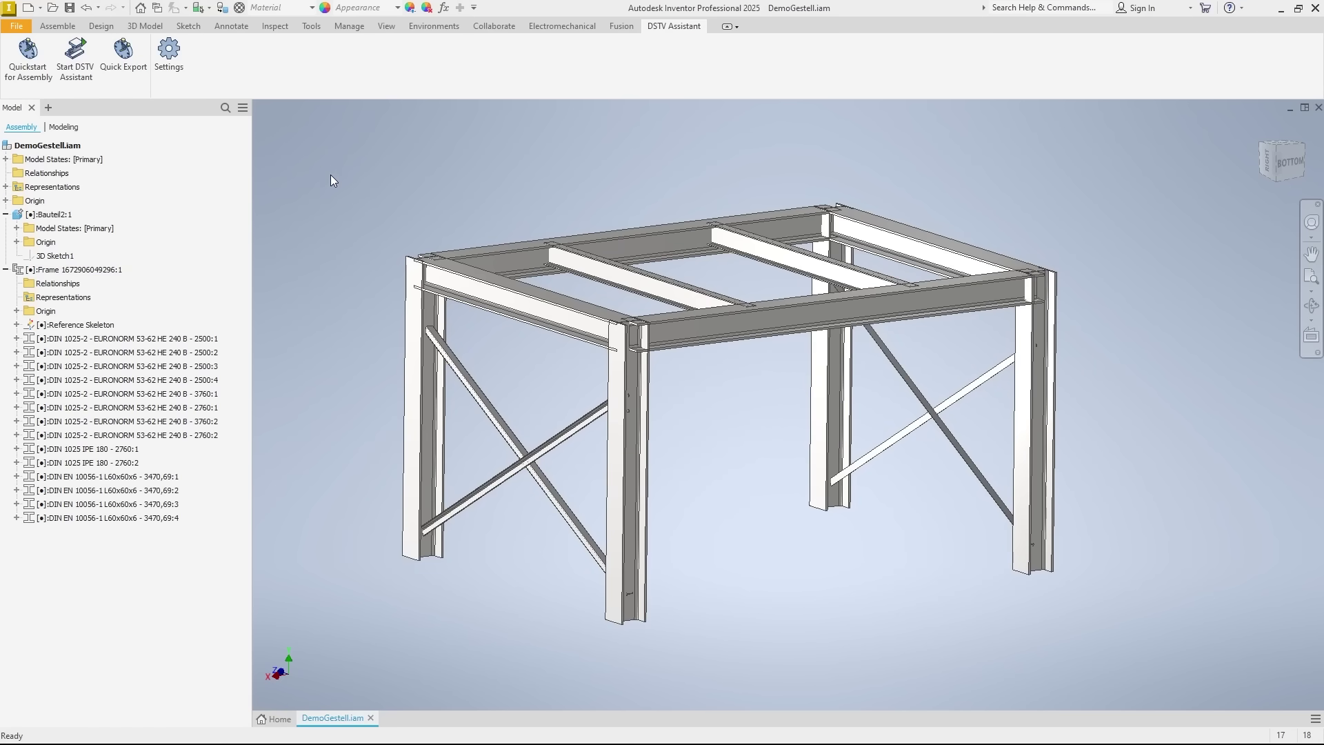
Launch DSTV Assistant on DemoGestell.iam and run Analyze with all export blocks checked.
{"action": "left_click", "coordinate": [77, 58]}
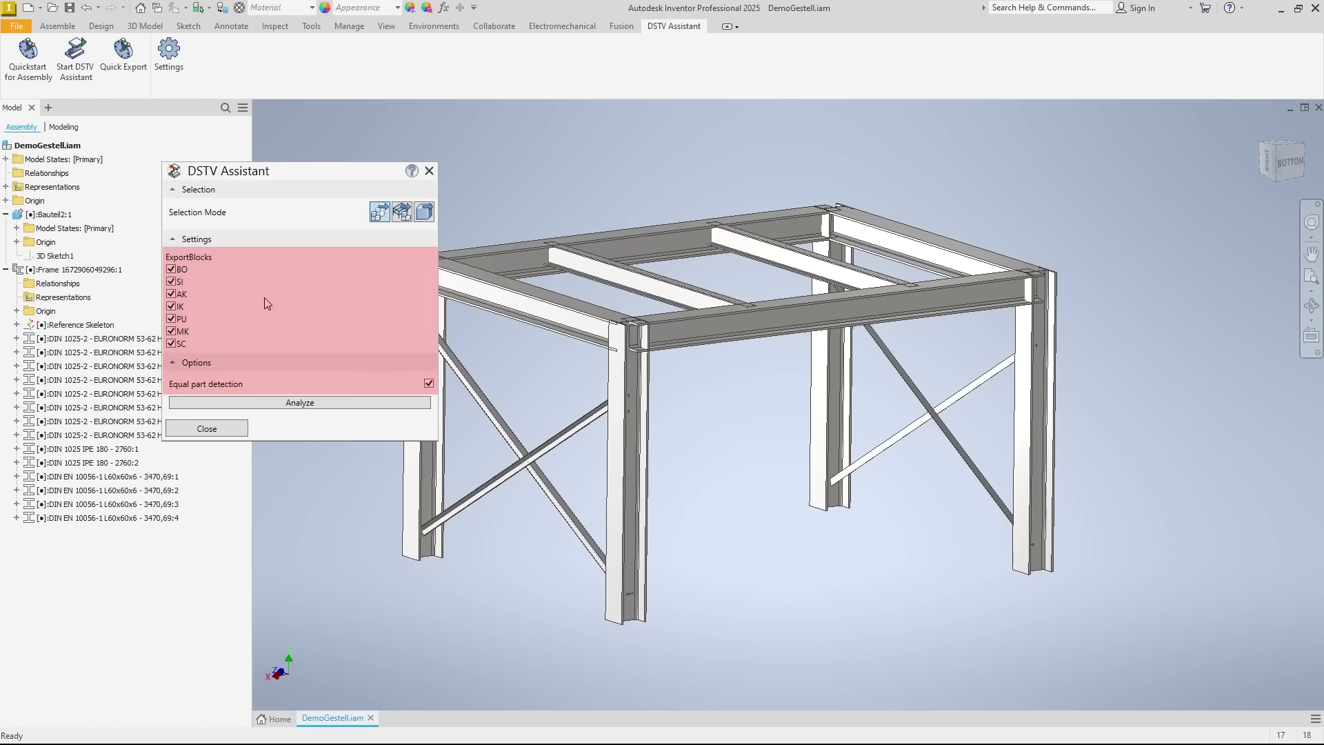
{"action": "left_click", "coordinate": [261, 404]}
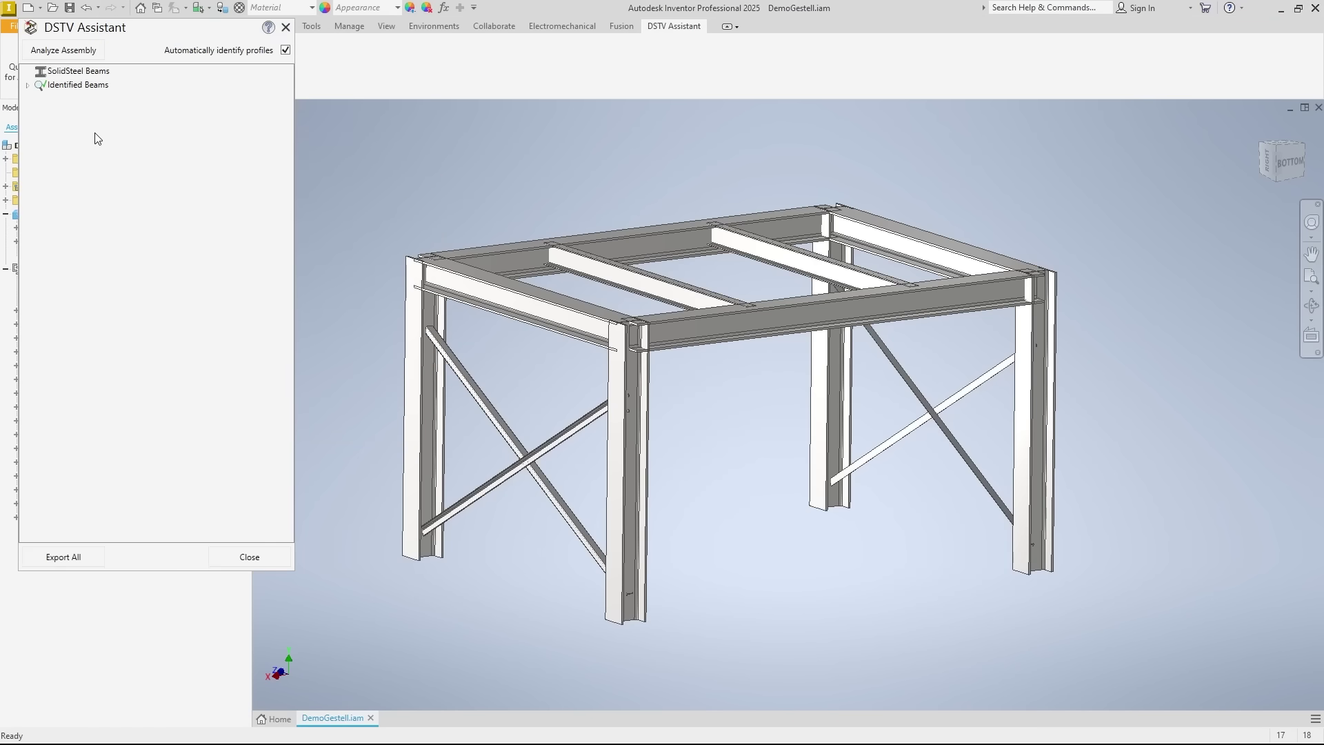
Expand Identified Beams to show the I and L profile groups.
{"action": "left_click", "coordinate": [27, 85]}
{"action": "left_click", "coordinate": [40, 100]}
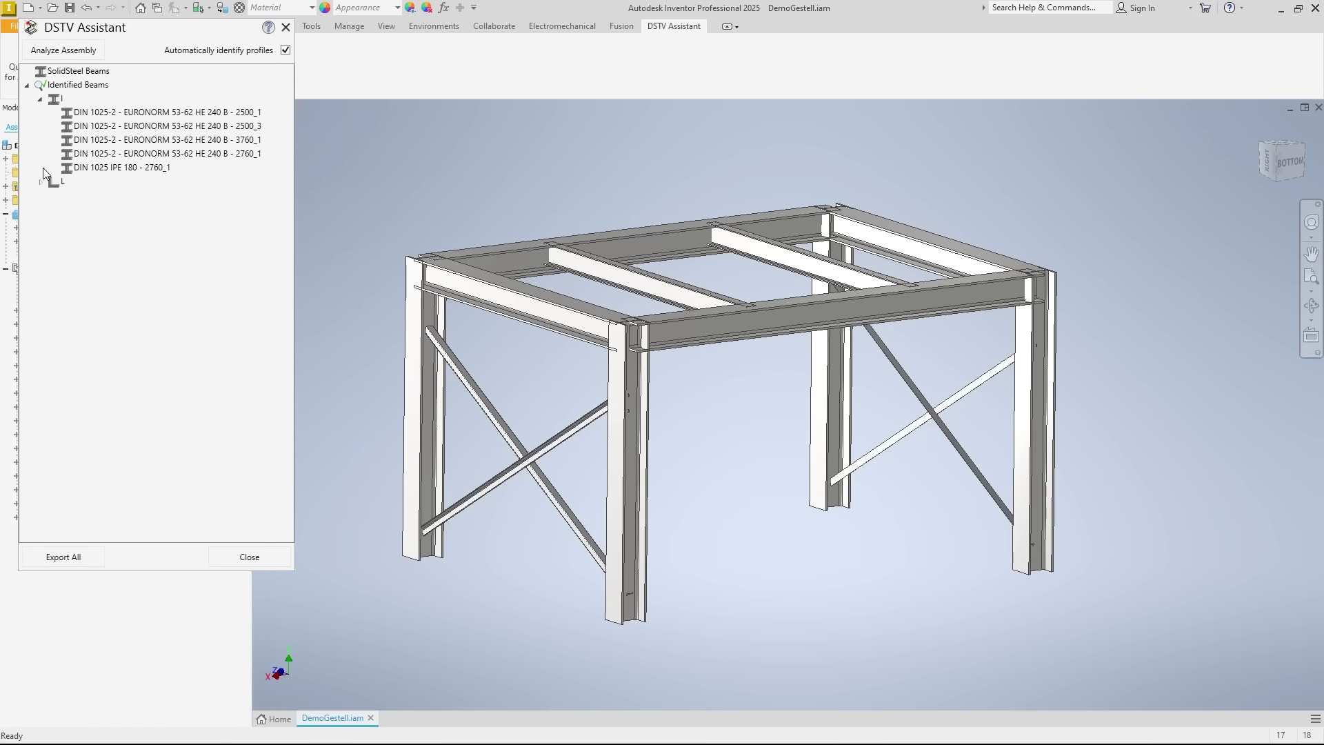
{"action": "left_click", "coordinate": [41, 183]}
Export all identified beams as NC files into a new folder 2 under 20250701.
{"action": "left_click", "coordinate": [80, 558]}
{"action": "left_click", "coordinate": [339, 581]}
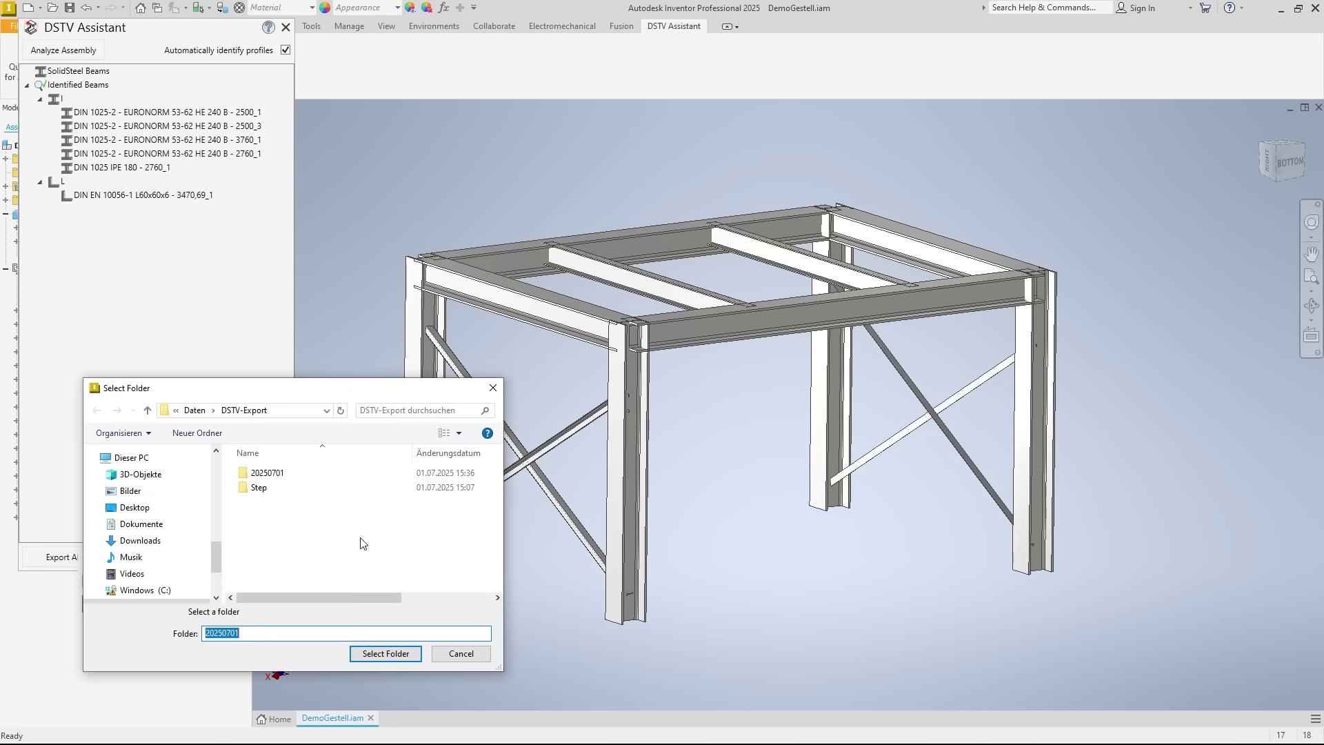
{"action": "right_click", "coordinate": [301, 512]}
{"action": "mouse_move", "coordinate": [413, 464]}
{"action": "left_click", "coordinate": [593, 469]}
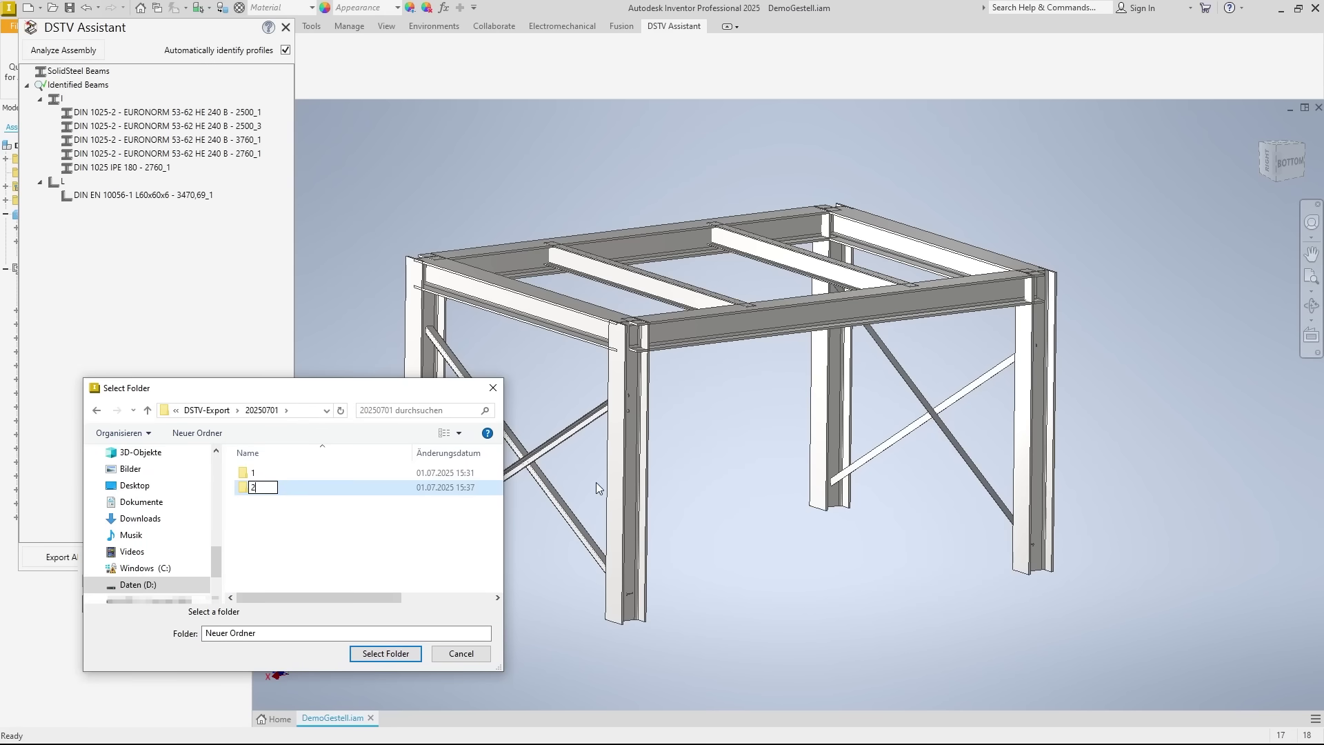
{"action": "type", "text": "2"}
{"action": "left_click", "coordinate": [386, 653]}
{"action": "left_click", "coordinate": [296, 605]}
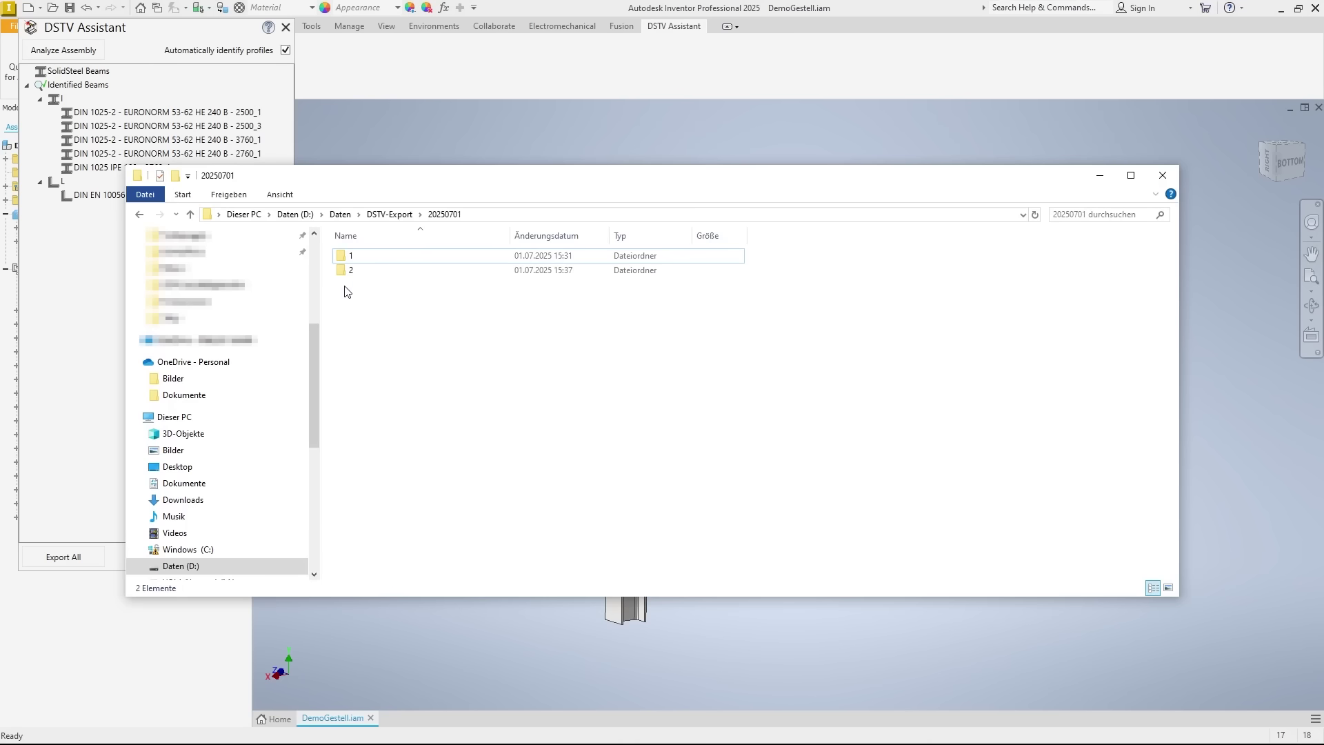
Open the exported HEB 240 NC file from folder 2 > NC Files in ProCAM Lite.
{"action": "double_click", "coordinate": [351, 269]}
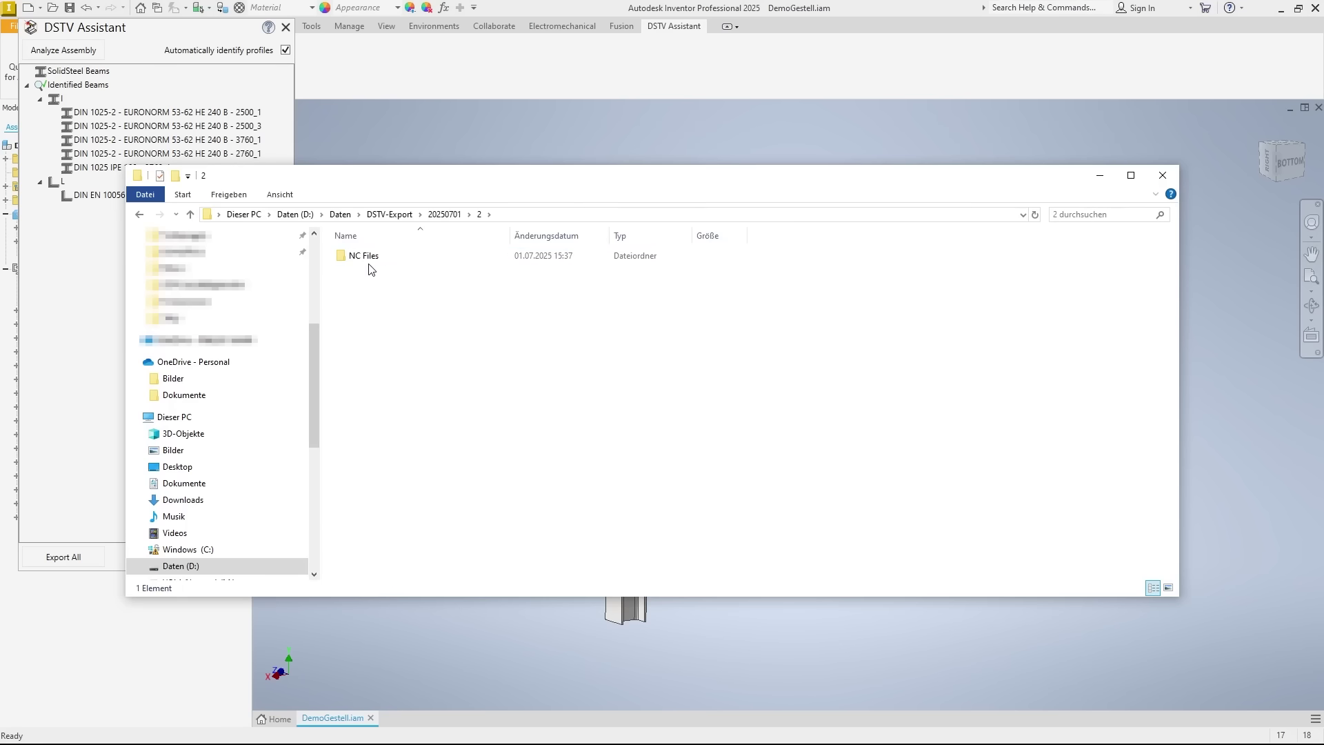
{"action": "double_click", "coordinate": [360, 261]}
{"action": "double_click", "coordinate": [432, 284]}
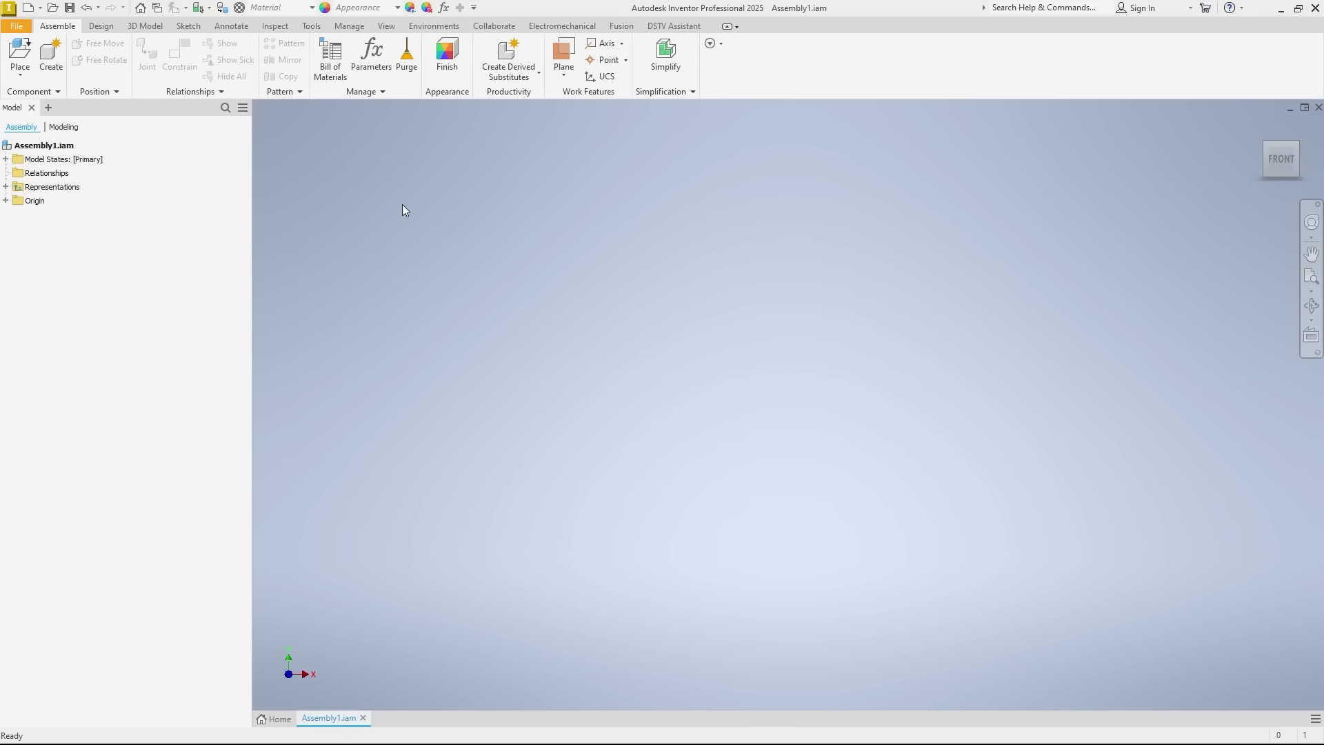
Import the HEB_200 STEP file from the Step folder and place it into Assembly1.
{"action": "left_click", "coordinate": [31, 51]}
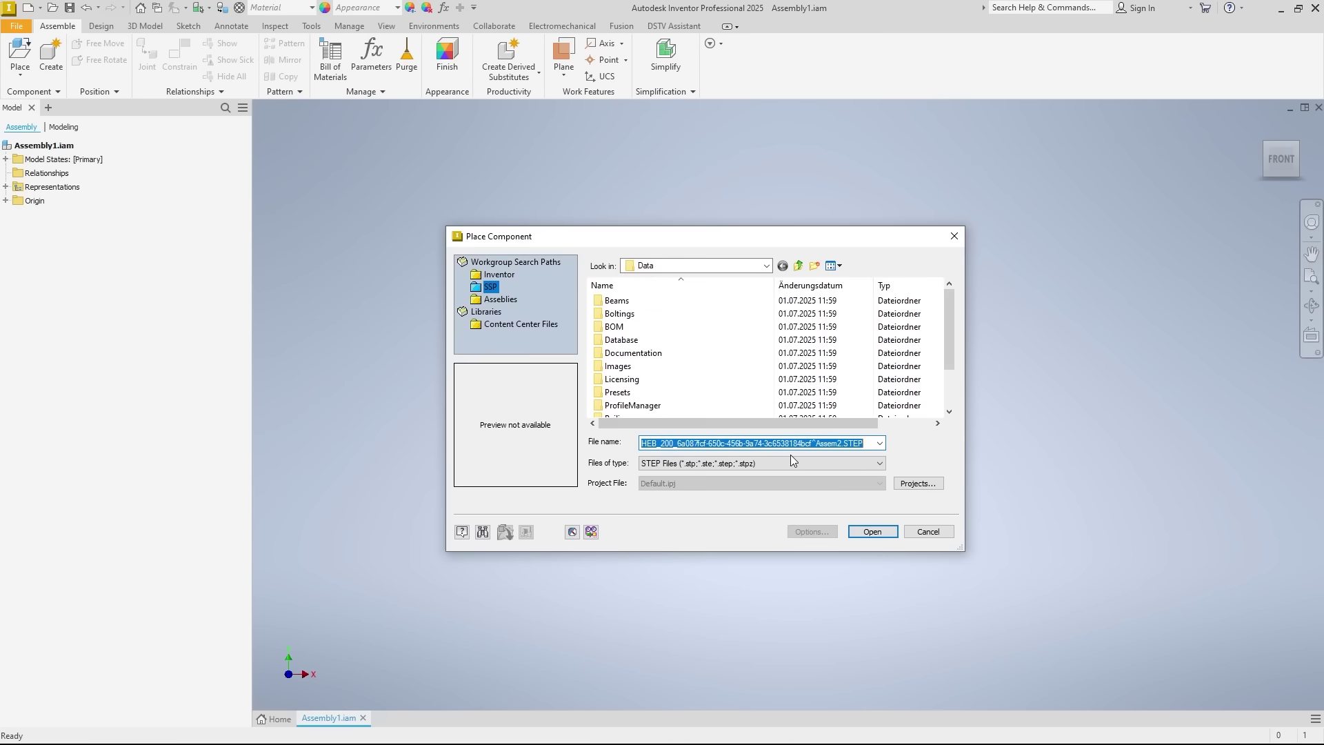
{"action": "type", "text": "D:\\Daten\\DSTV-Export\\Step"}
{"action": "key", "text": "Return"}
{"action": "left_click", "coordinate": [682, 301]}
{"action": "left_click", "coordinate": [873, 531]}
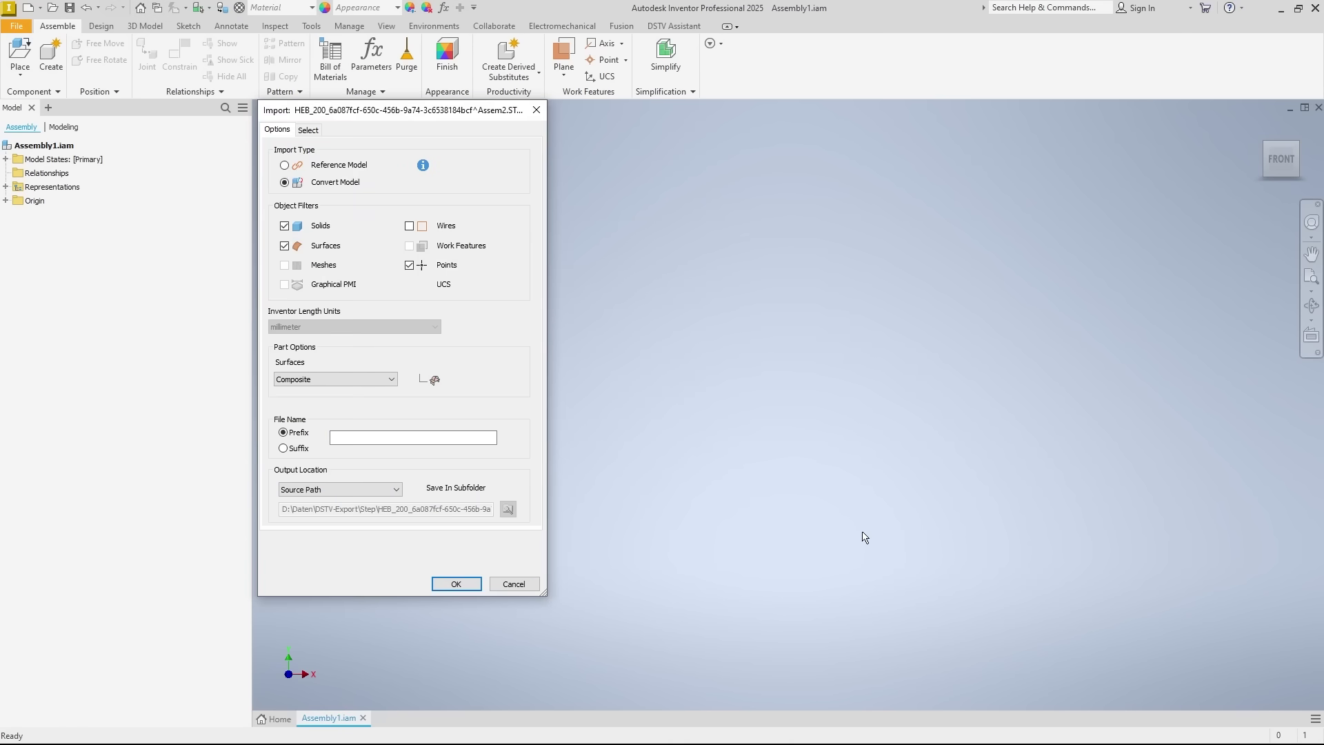
{"action": "left_click", "coordinate": [455, 583]}
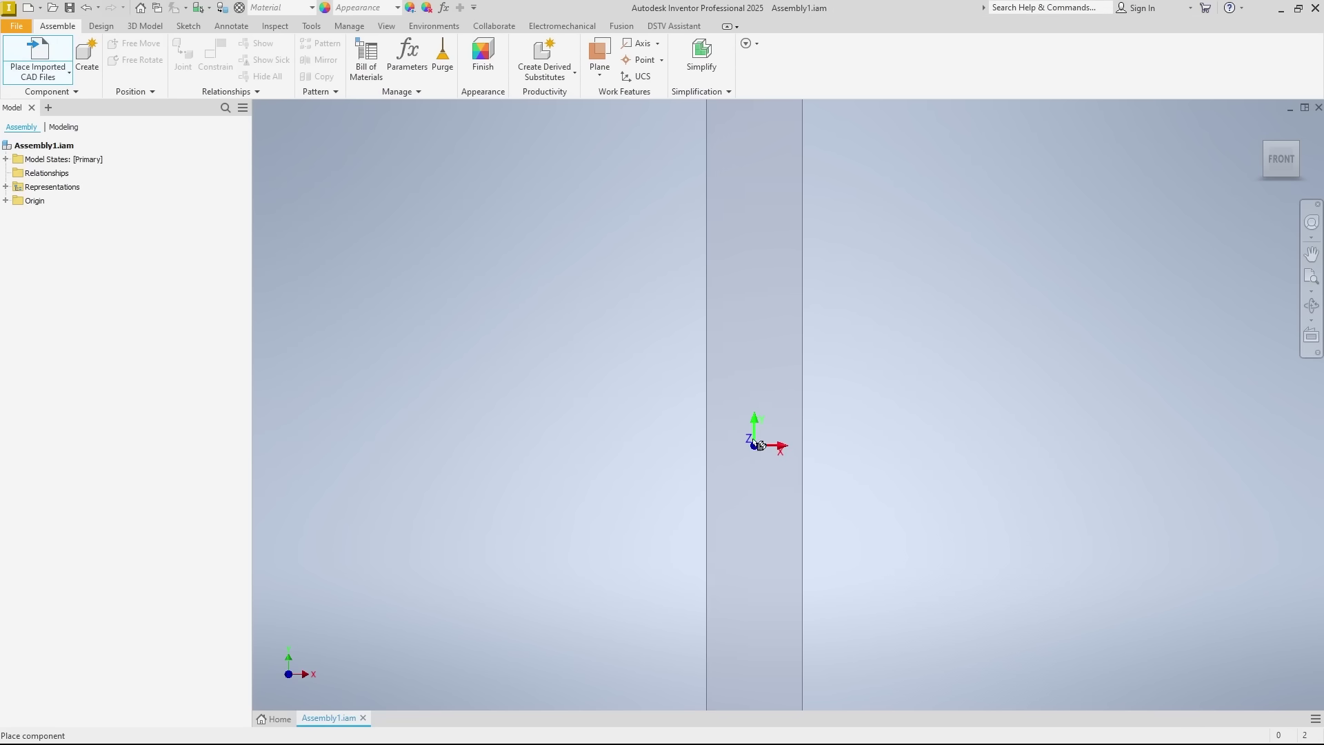
{"action": "left_click", "coordinate": [810, 399]}
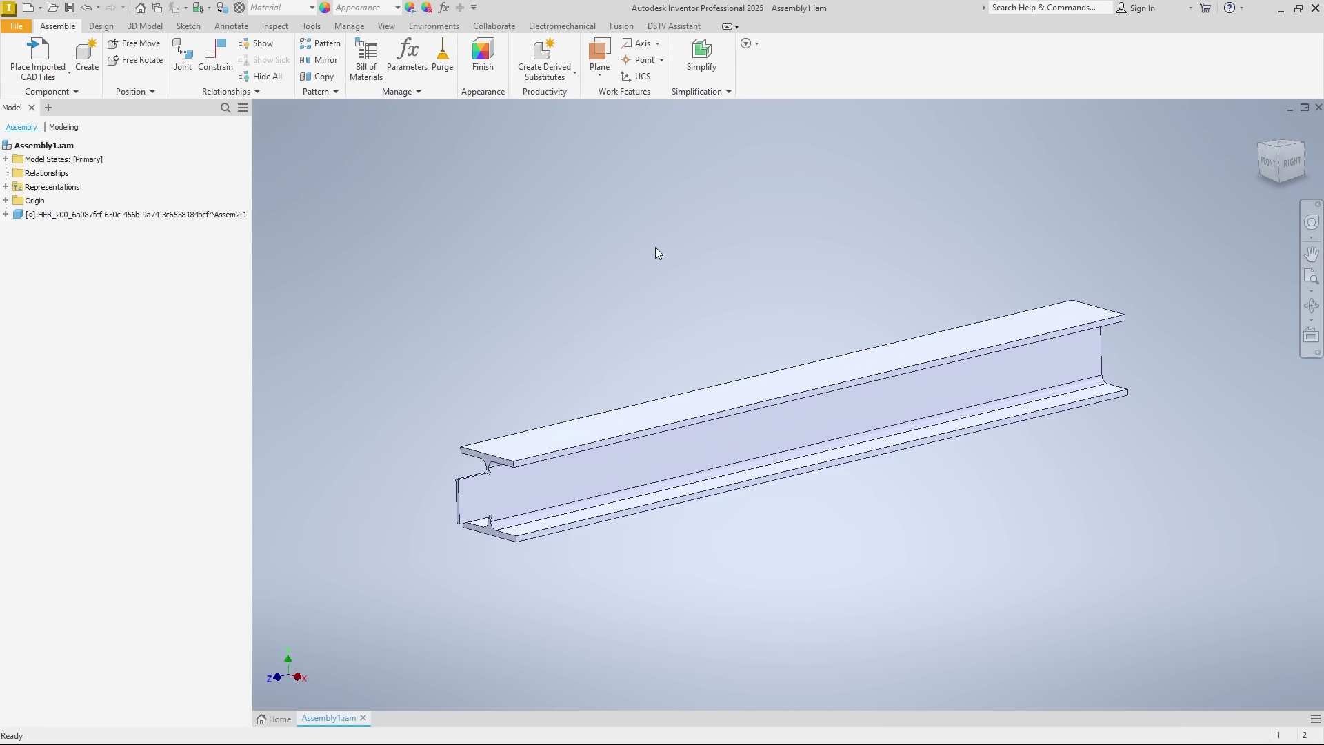
Analyze Assembly1 with DSTV Assistant and expand the I profile node showing HEB_200.
{"action": "left_click", "coordinate": [676, 28]}
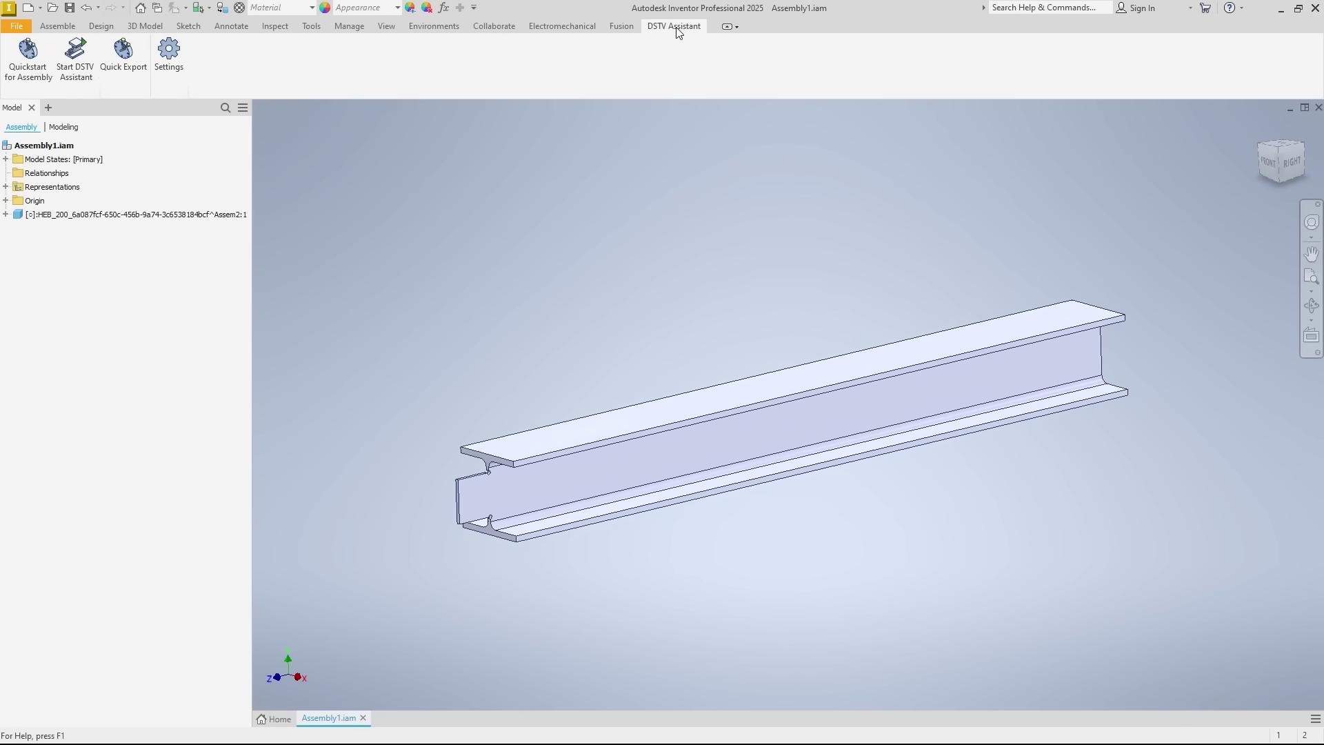
{"action": "left_click", "coordinate": [73, 56]}
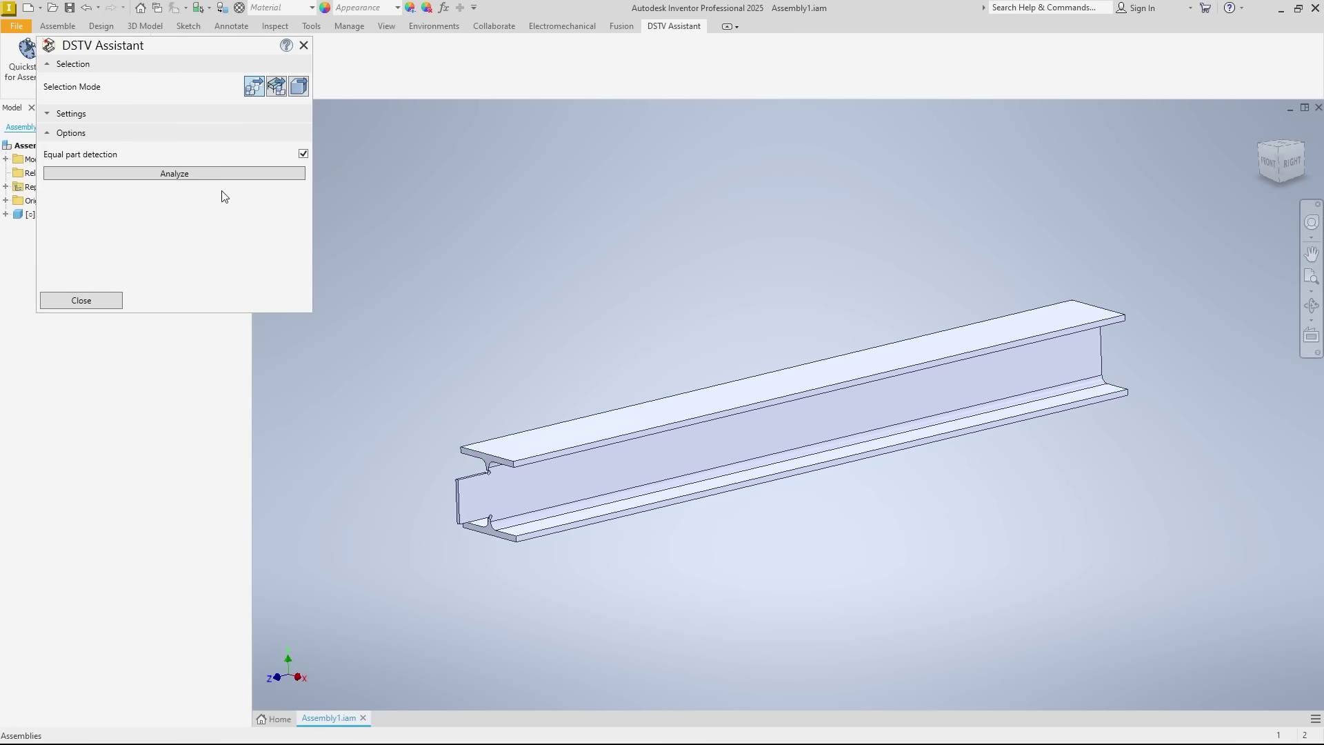
{"action": "left_click", "coordinate": [71, 114]}
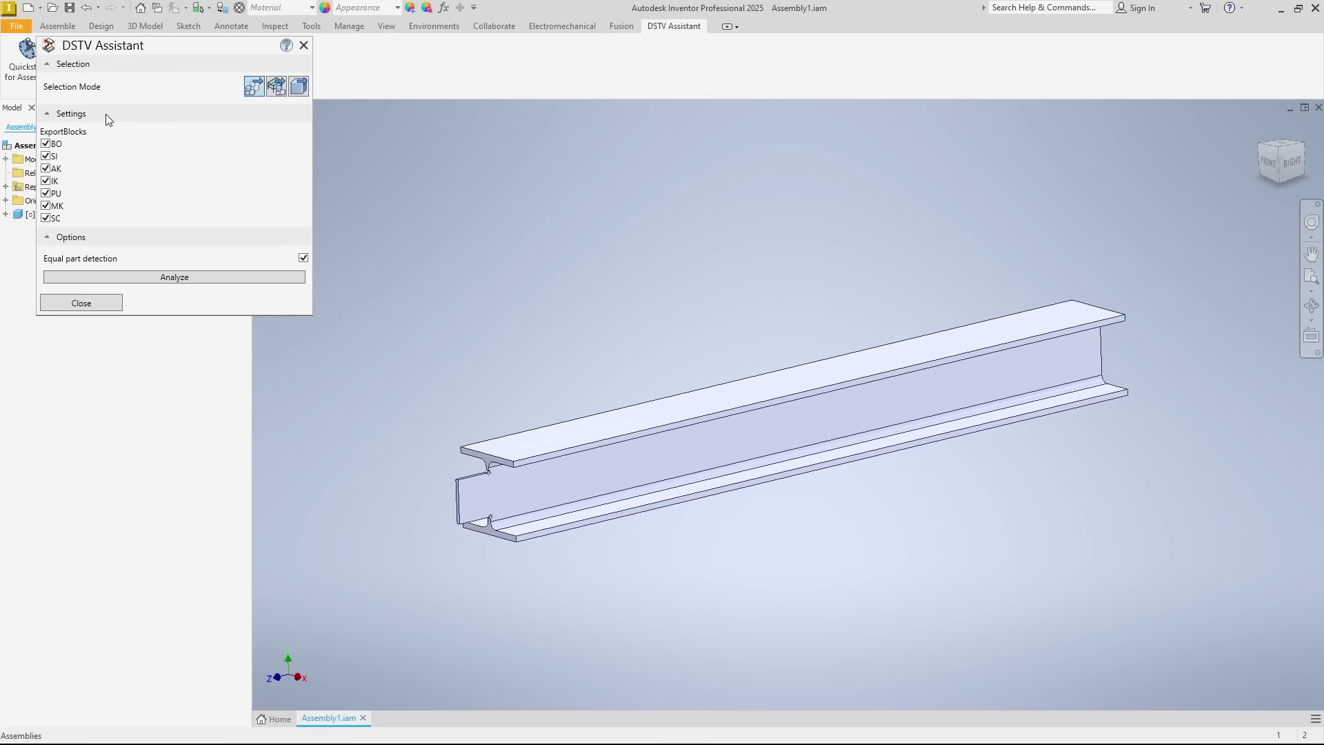
{"action": "left_click", "coordinate": [198, 278]}
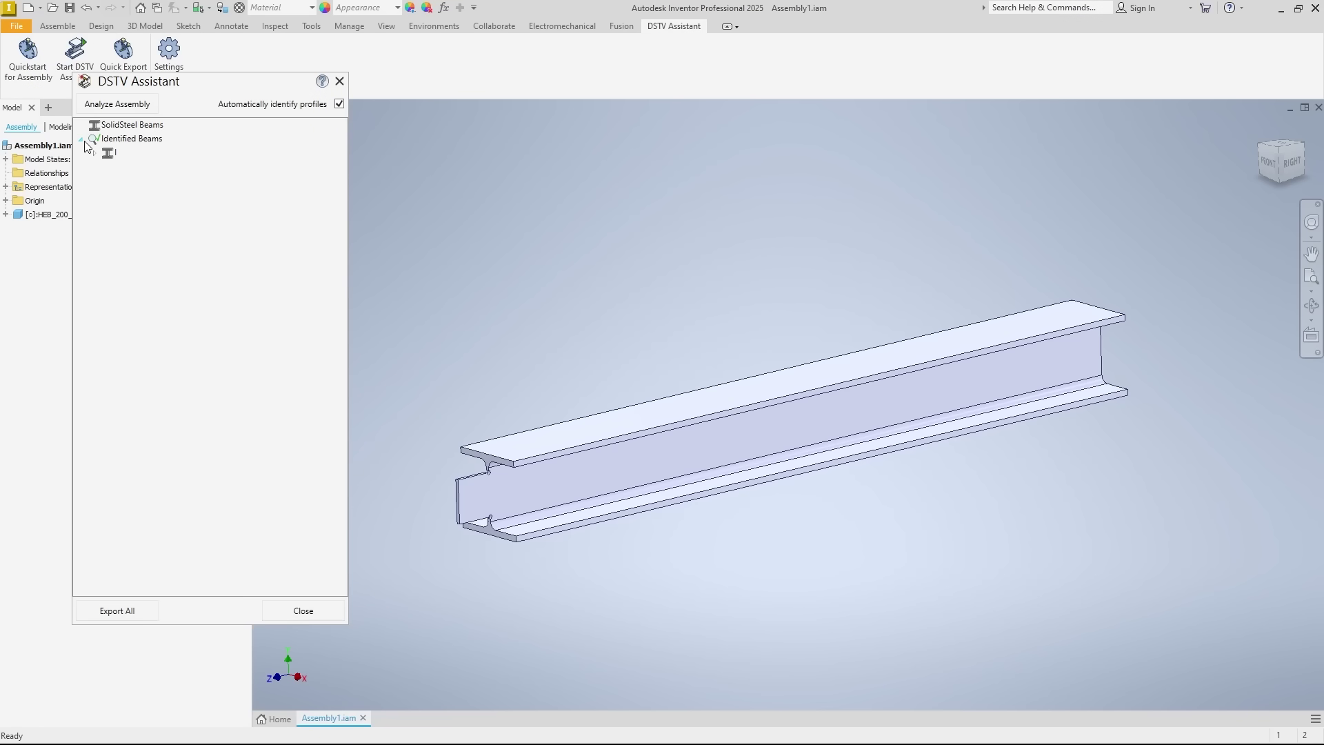
{"action": "left_click", "coordinate": [94, 152]}
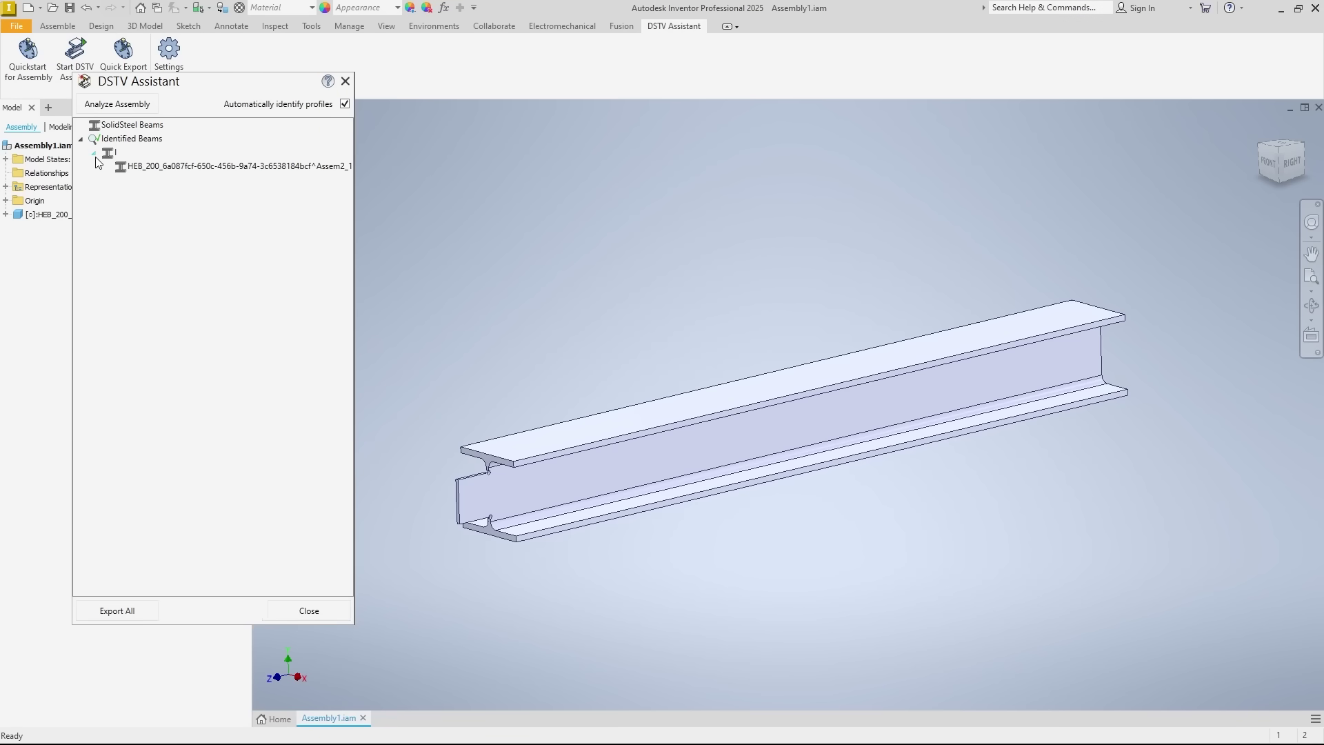
Export the HEB 200 beam as an NC file into a new folder 3 under 20250701.
{"action": "left_click", "coordinate": [128, 611]}
{"action": "left_click", "coordinate": [391, 638]}
{"action": "right_click", "coordinate": [321, 536]}
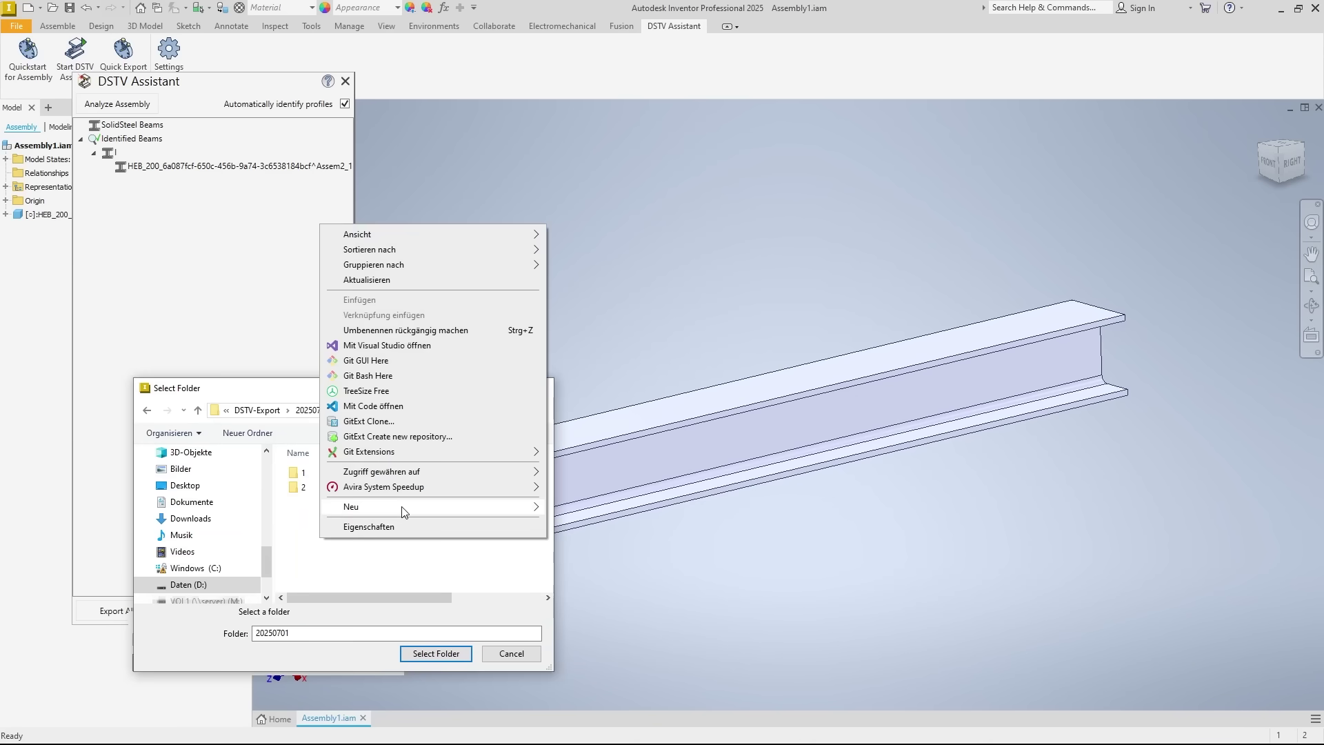
{"action": "left_click", "coordinate": [572, 508]}
{"action": "type", "text": "3"}
{"action": "key", "text": "Return"}
{"action": "left_click", "coordinate": [436, 653]}
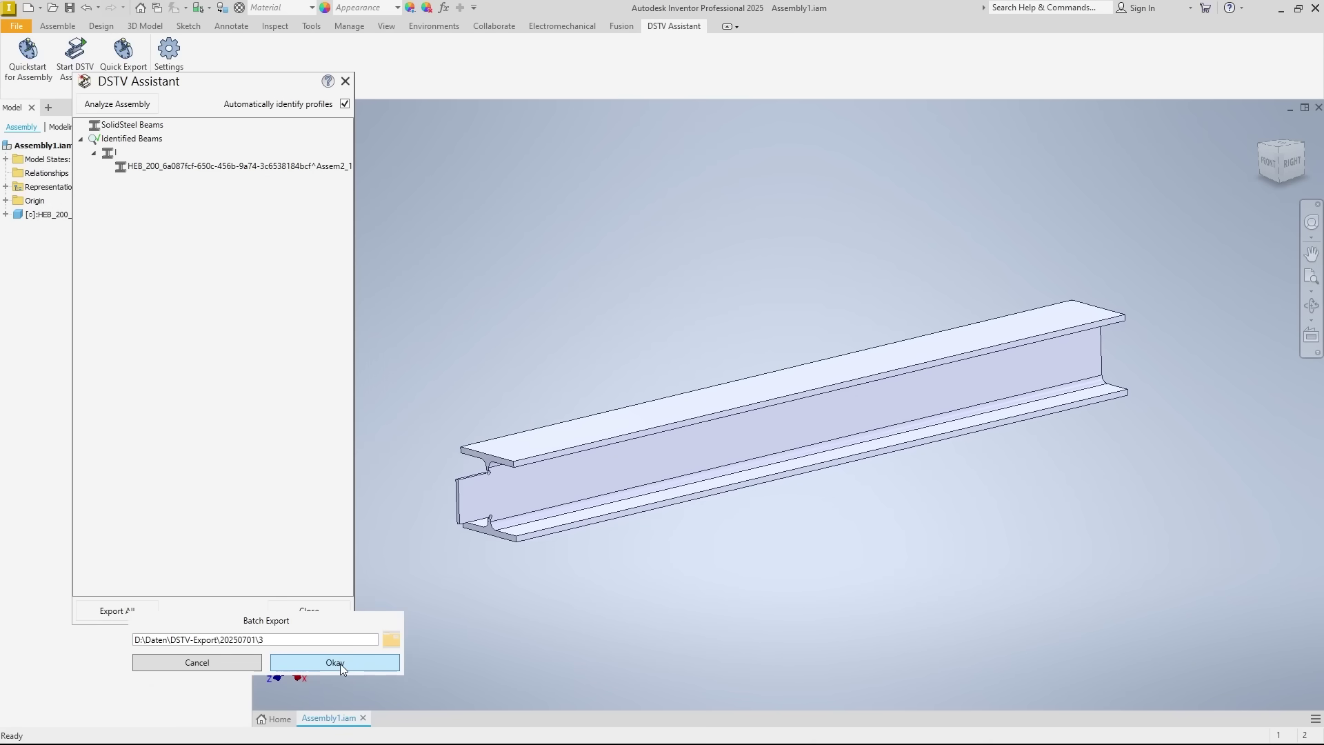
{"action": "left_click", "coordinate": [340, 664]}
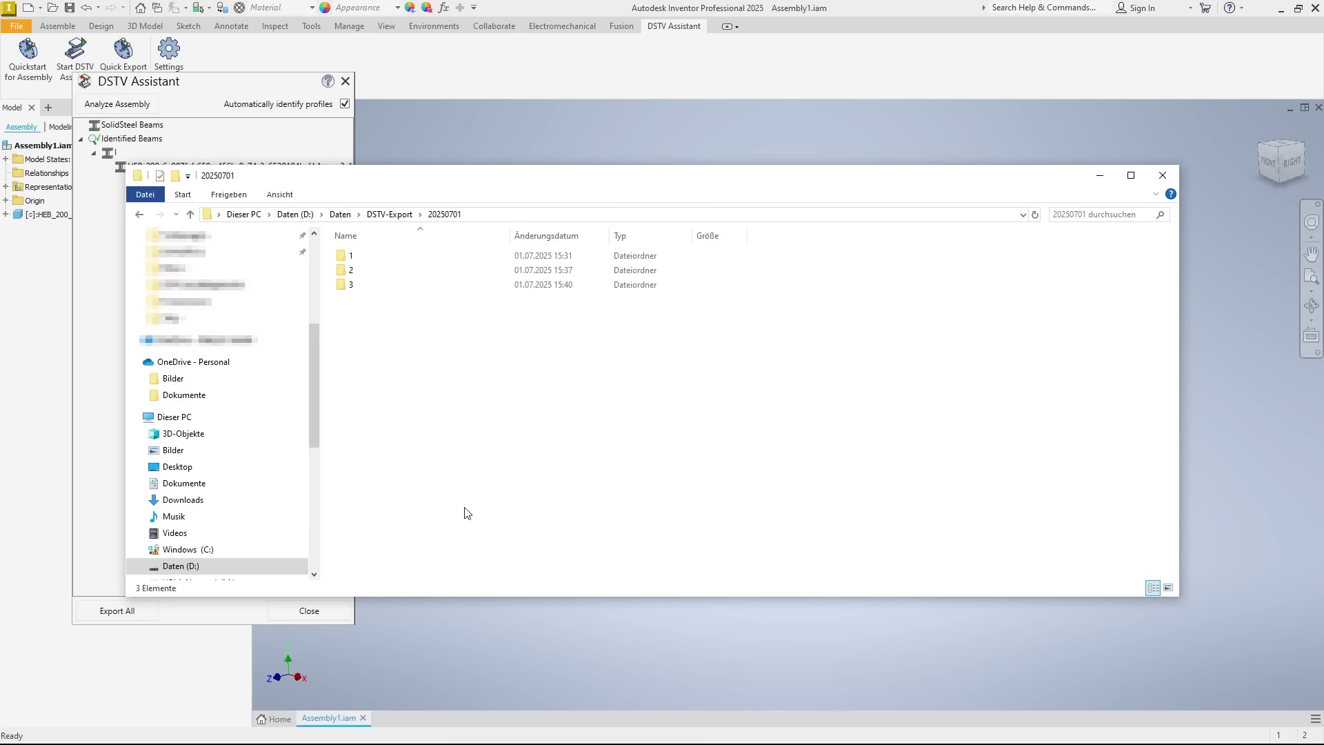
Browse to folder 3 > NC Files and select the exported procamlite file.
{"action": "double_click", "coordinate": [363, 287]}
{"action": "double_click", "coordinate": [376, 262]}
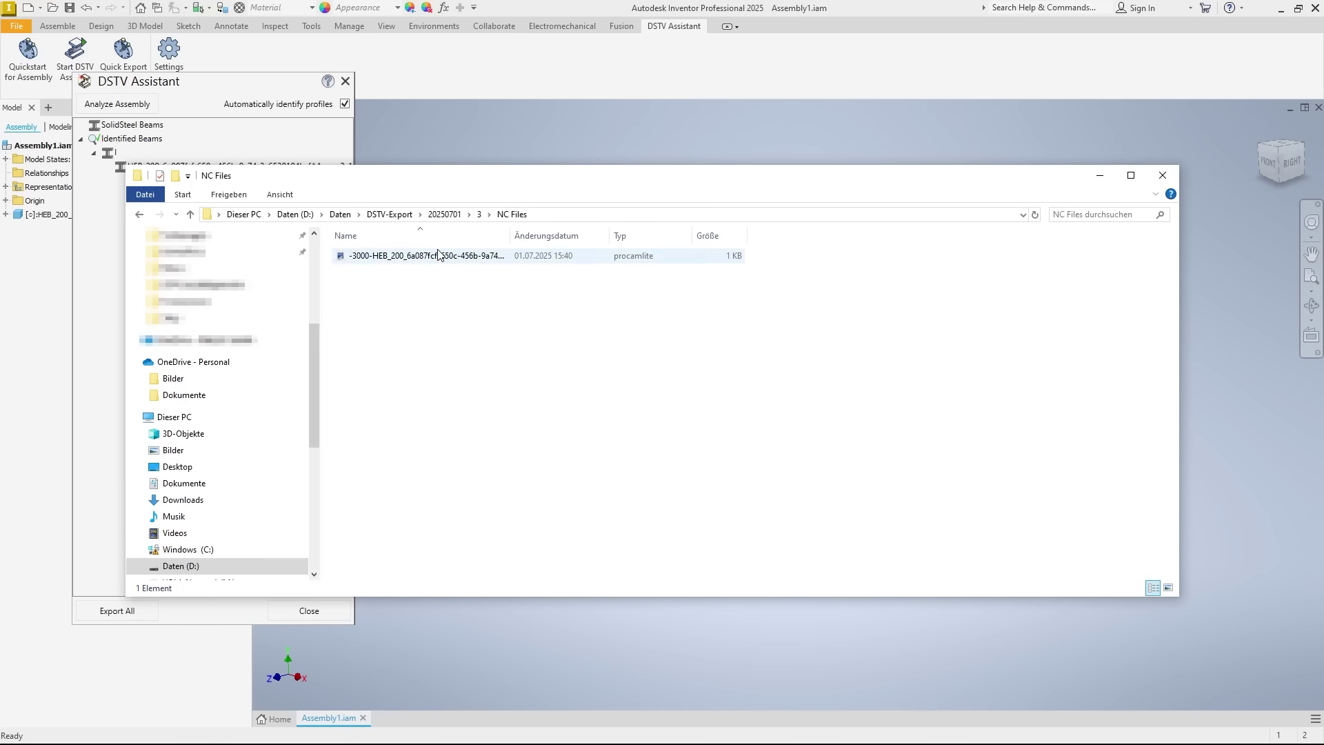
{"action": "left_click", "coordinate": [457, 258]}
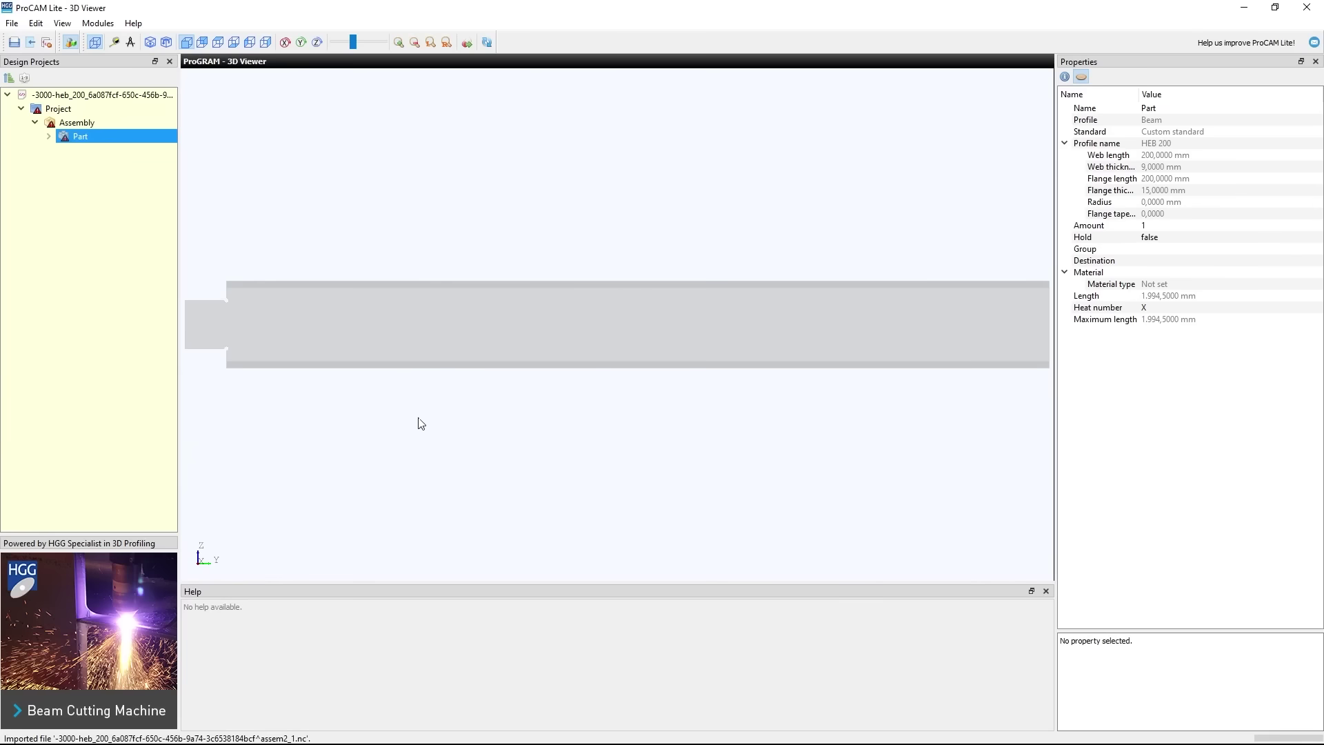
Orbit the HEB 200 beam to an oblique view, zoom in, then minimize ProCAM Lite.
{"action": "middle_click_drag", "start_coordinate": [436, 342], "coordinate": [617, 359]}
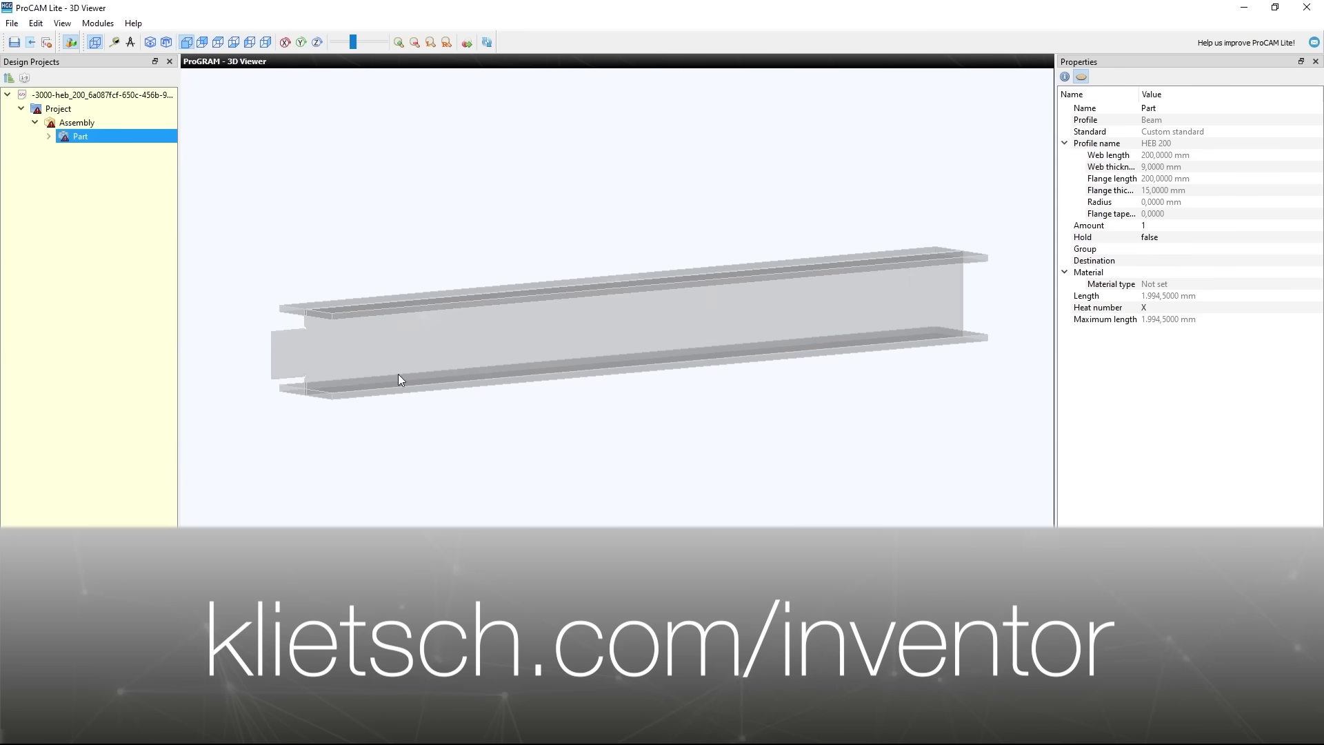
{"action": "scroll", "coordinate": [312, 330], "scroll_direction": "up", "scroll_amount": 1}
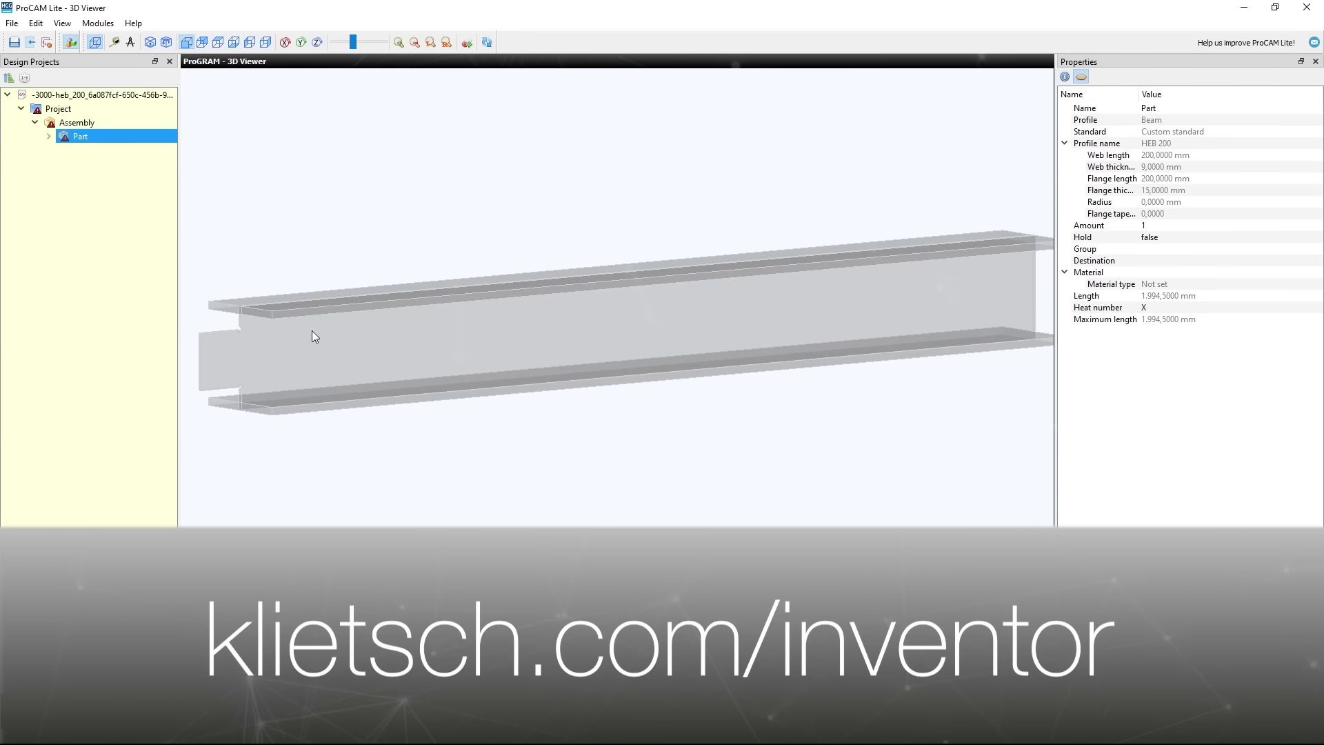
{"action": "left_click", "coordinate": [1241, 8]}
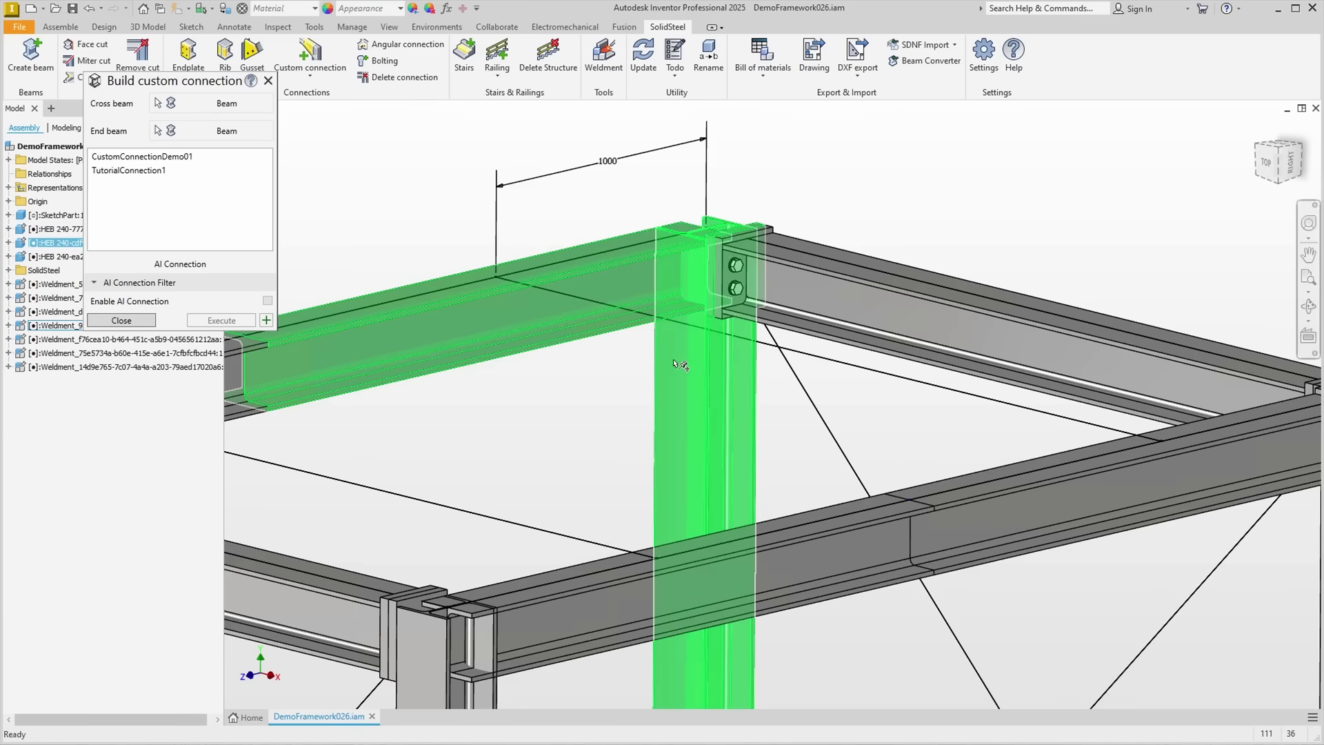
Move the Build custom connection dialog aside and select TutorialConnection1.
{"action": "left_click_drag", "start_coordinate": [173, 81], "coordinate": [222, 100]}
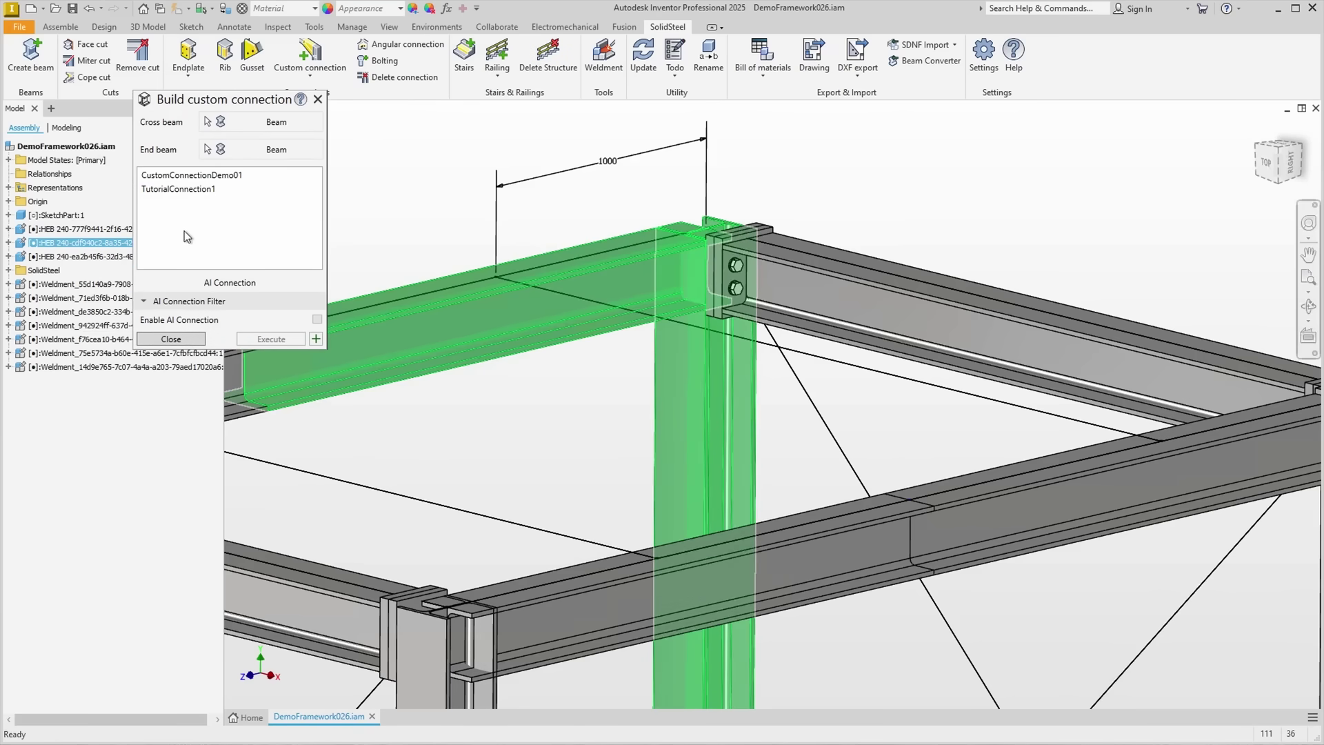
{"action": "left_click", "coordinate": [175, 191]}
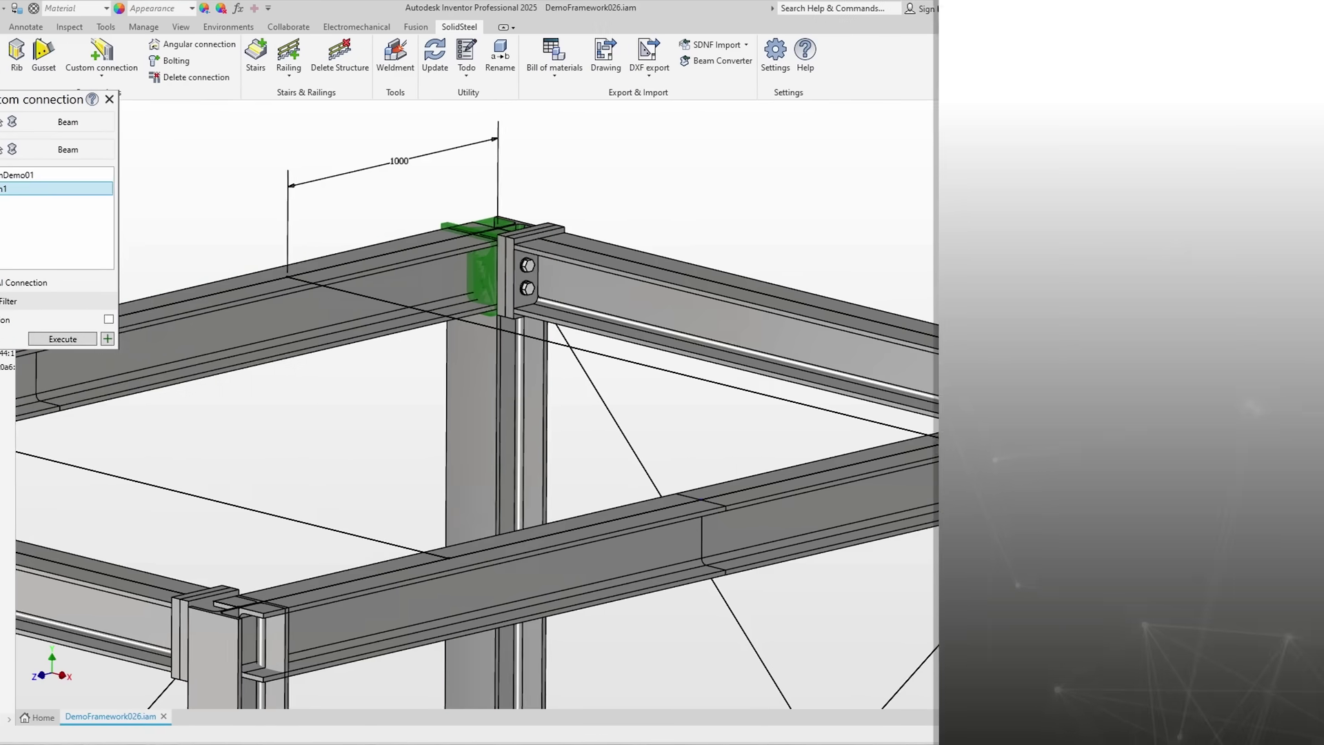